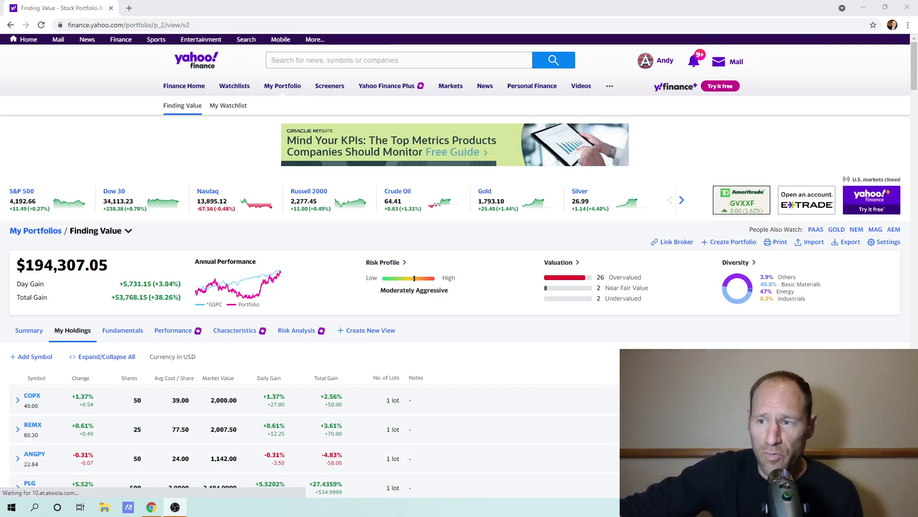
pyautogui.scroll(-3, 169, 280)
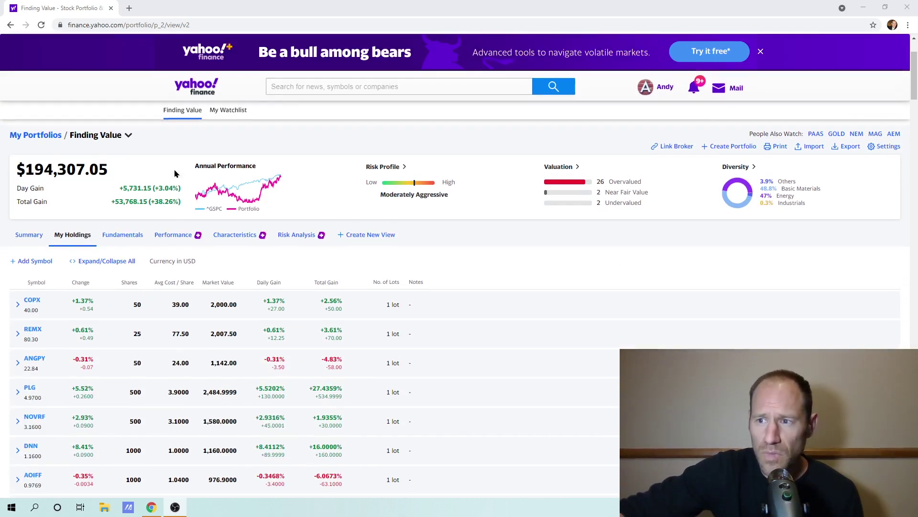
pyautogui.scroll(-1, 165, 276)
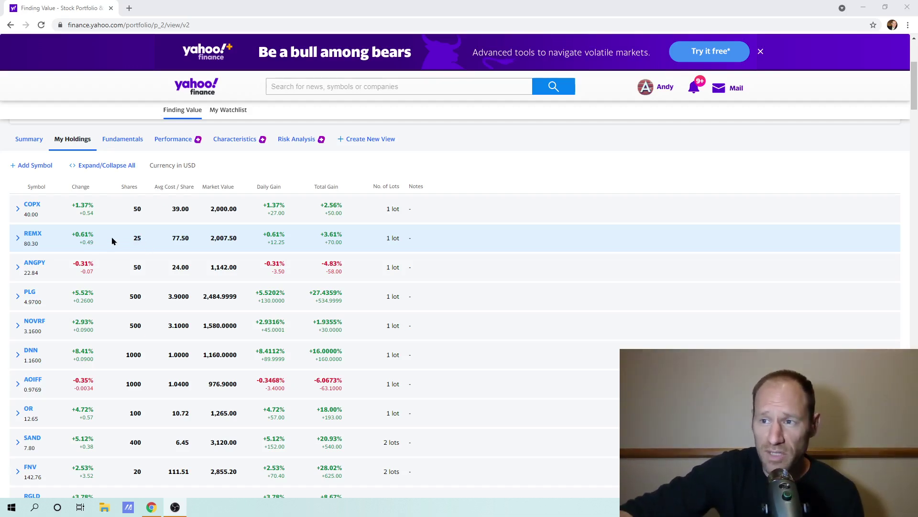
pyautogui.scroll(-1, 101, 215)
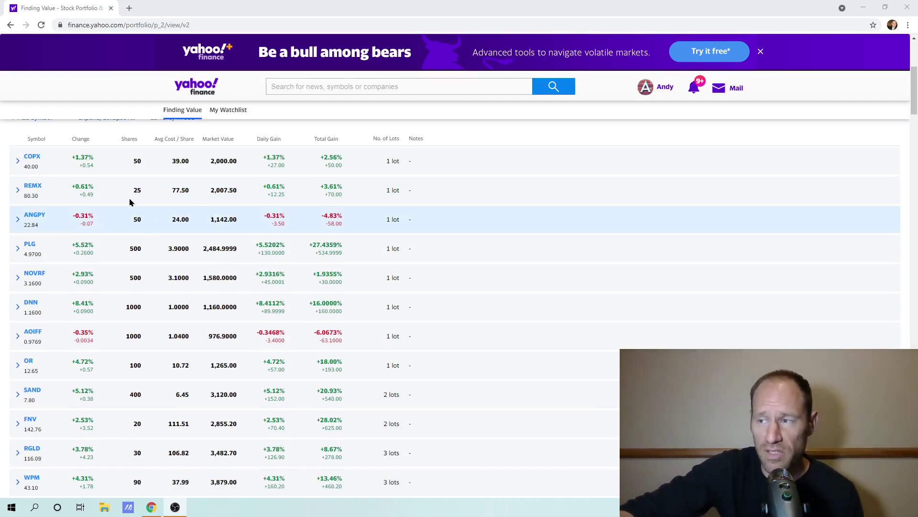
pyautogui.scroll(-1, 72, 201)
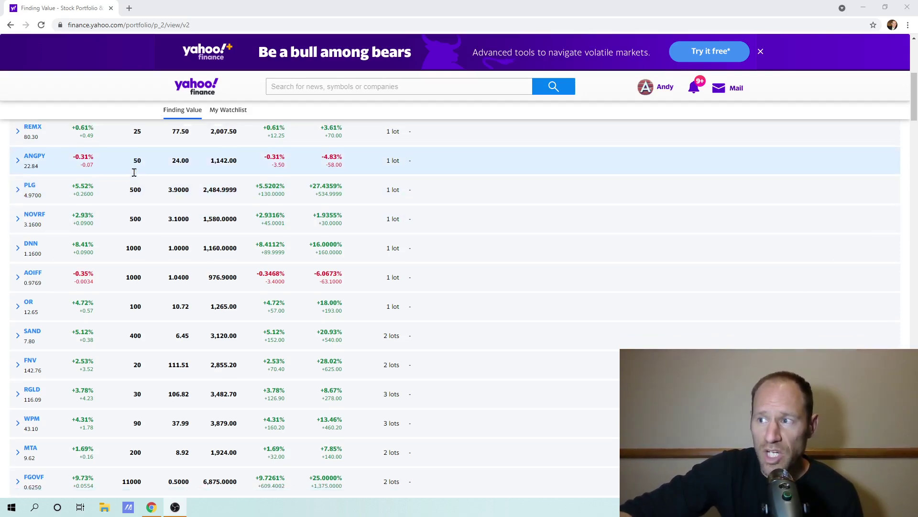
pyautogui.scroll(-1, 120, 196)
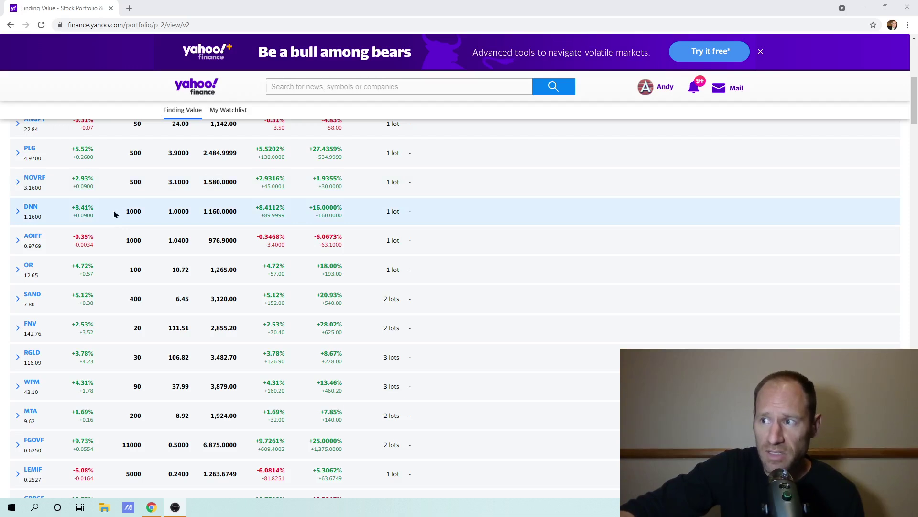
pyautogui.scroll(-1, 109, 214)
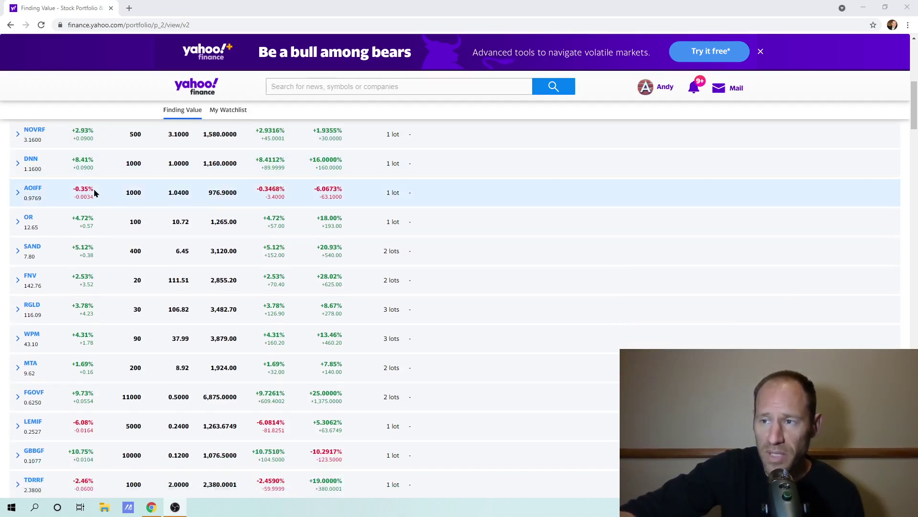
pyautogui.scroll(-1, 92, 191)
pyautogui.scroll(1, 105, 197)
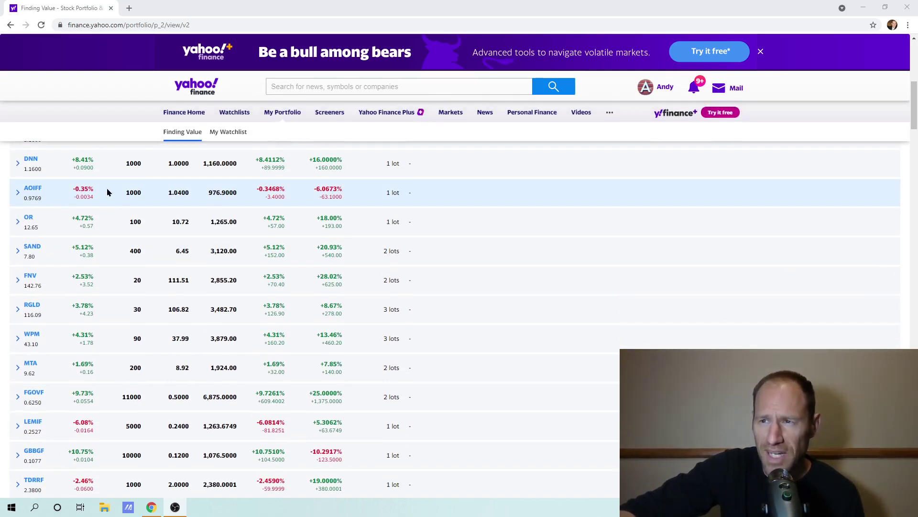
pyautogui.scroll(-1, 101, 187)
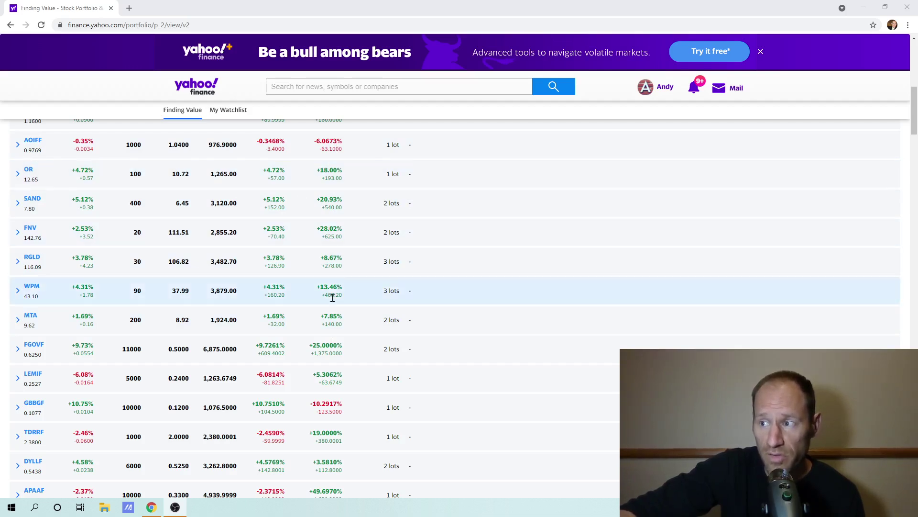
pyautogui.scroll(-2, 340, 195)
pyautogui.scroll(-1, 340, 195)
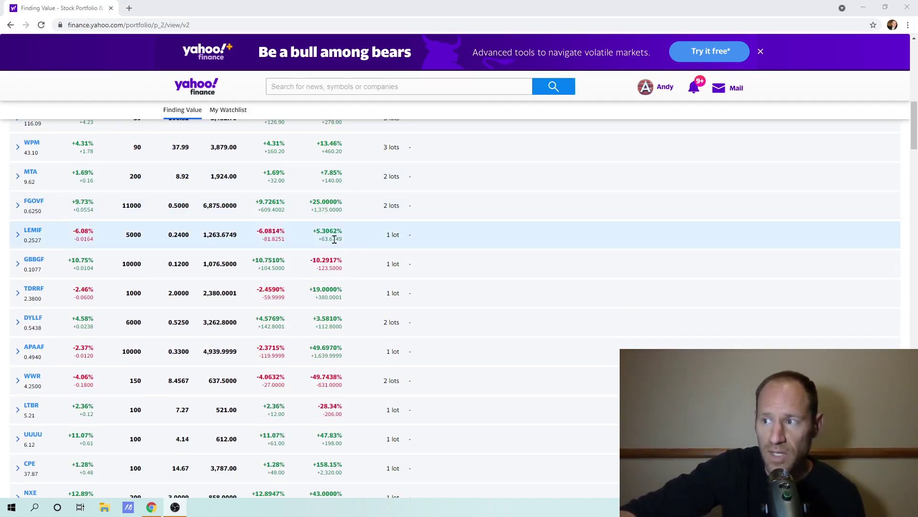
pyautogui.scroll(-1, 267, 196)
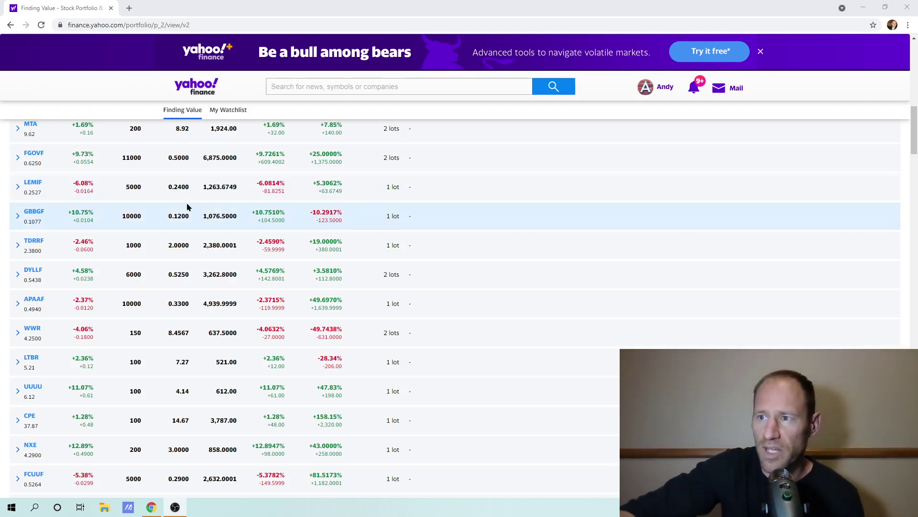
pyautogui.scroll(-1, 184, 215)
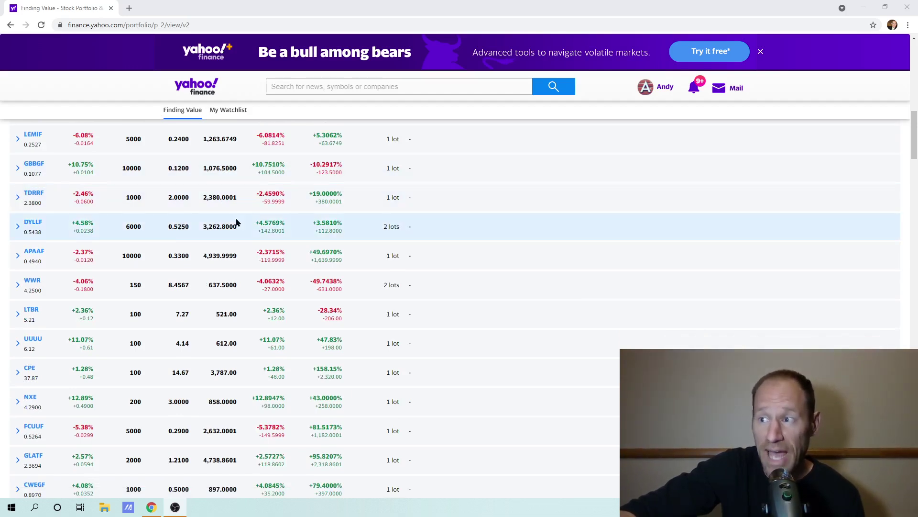
# Add a new DYLLF lot dated 05/03/2021 at 0.54 per share
pyautogui.click(26, 227)
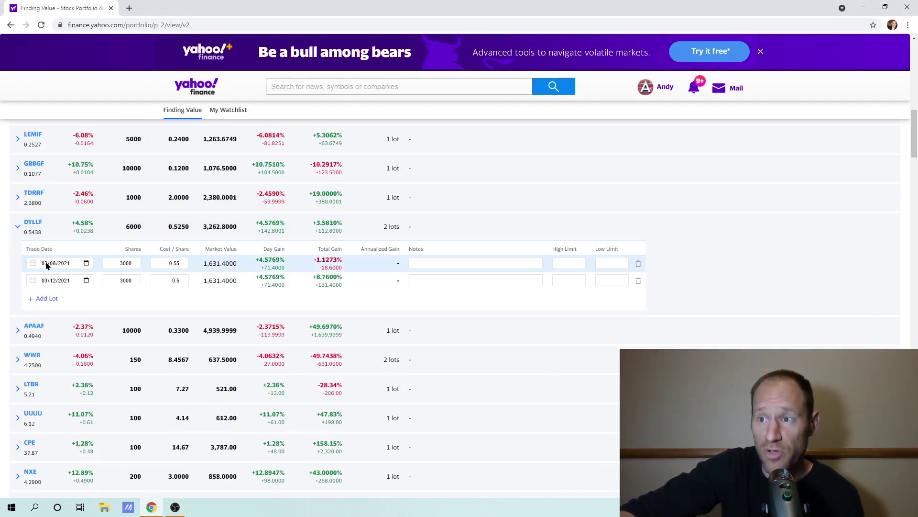
pyautogui.click(30, 300)
pyautogui.click(44, 315)
pyautogui.click(87, 297)
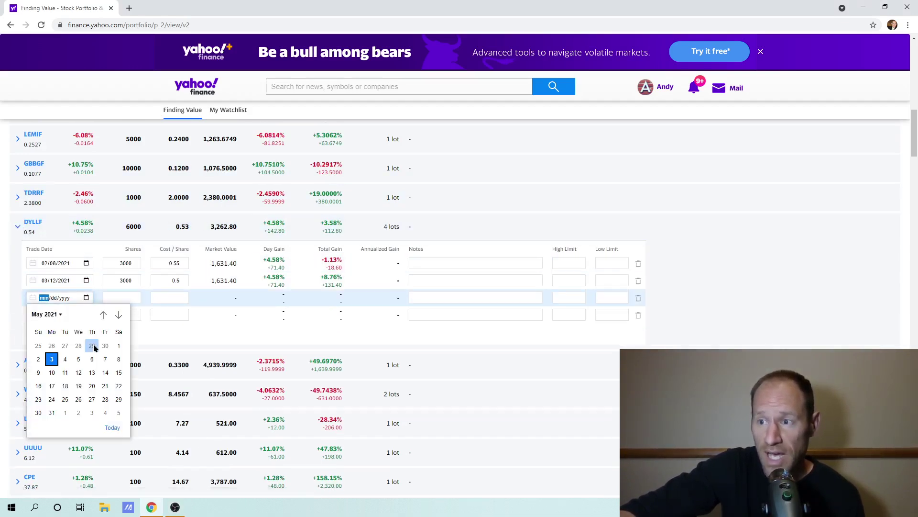
pyautogui.click(51, 359)
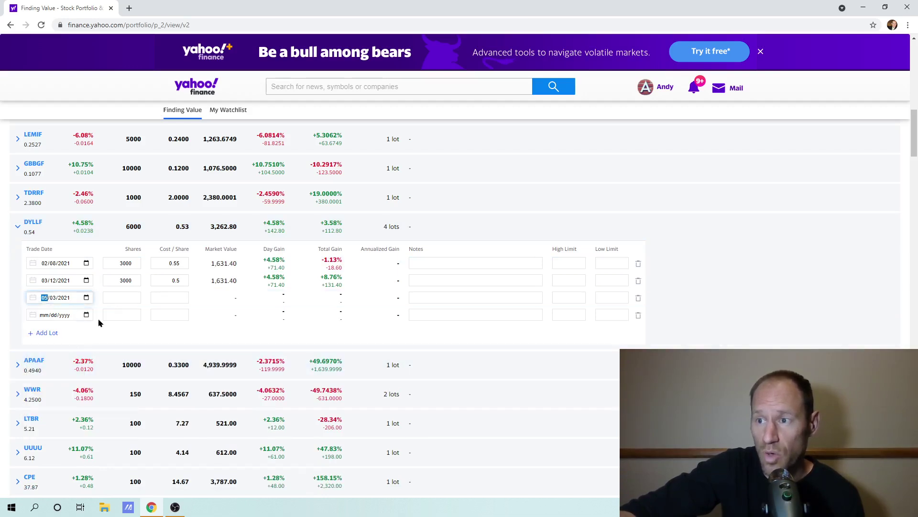
pyautogui.click(166, 297)
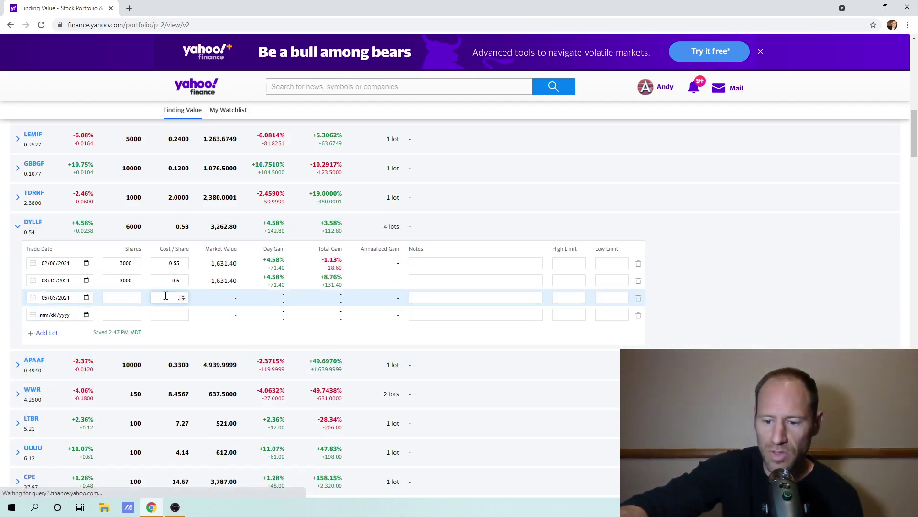
pyautogui.write('.54')
pyautogui.click(122, 296)
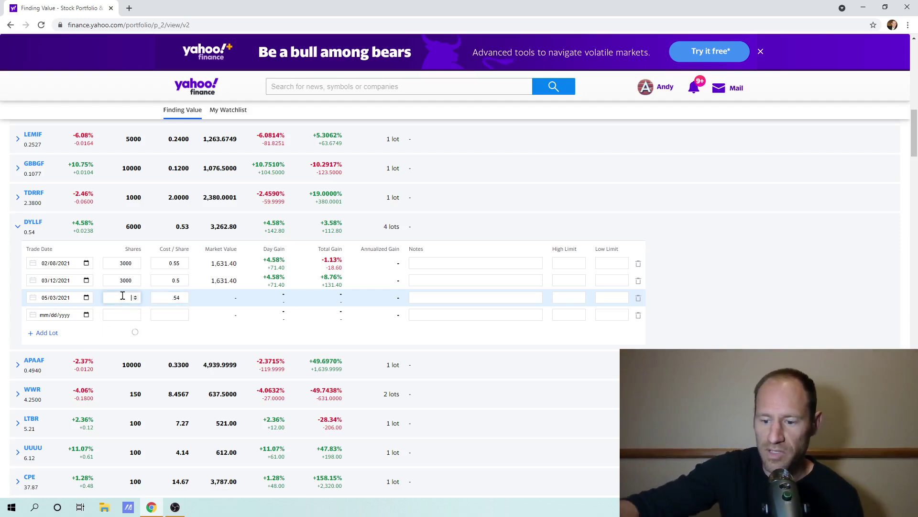
pyautogui.write('3000')
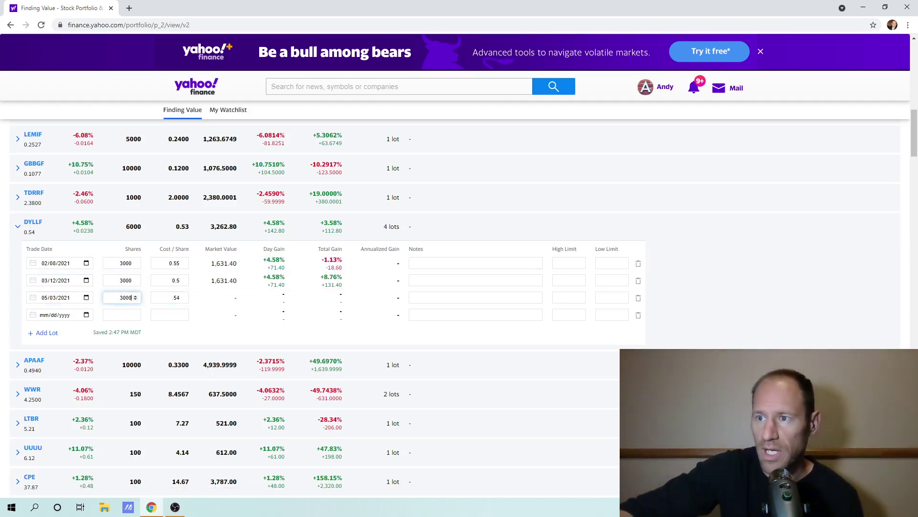
pyautogui.click(13, 261)
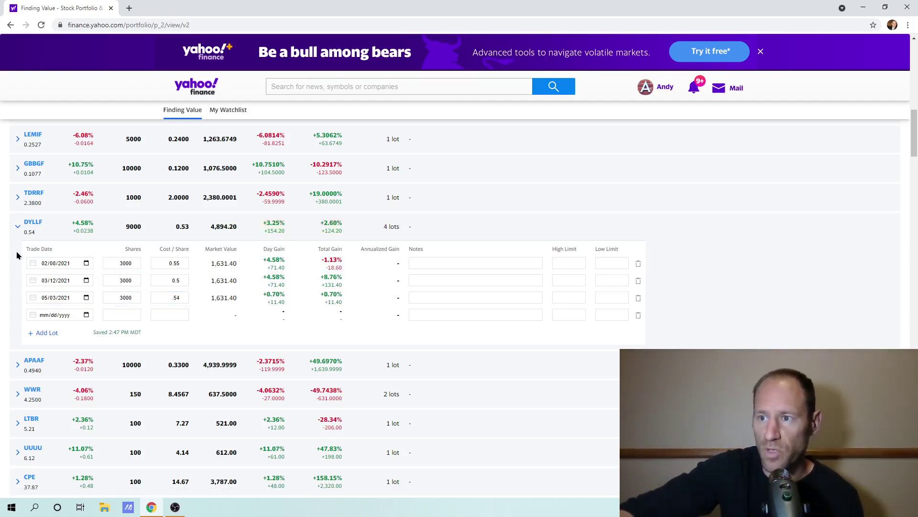
# Correct the new DYLLF lot's share count to 6000 shares
pyautogui.click(17, 228)
pyautogui.click(16, 228)
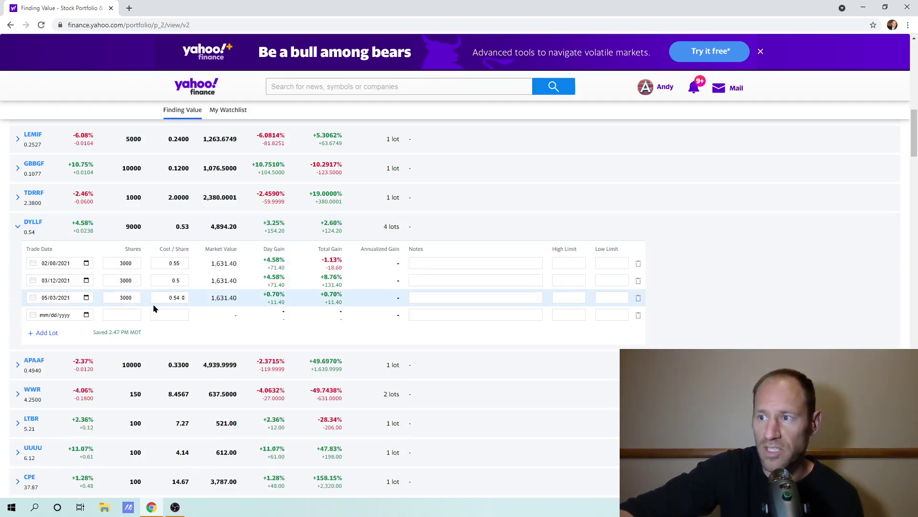
pyautogui.doubleClick(130, 298)
pyautogui.write('6')
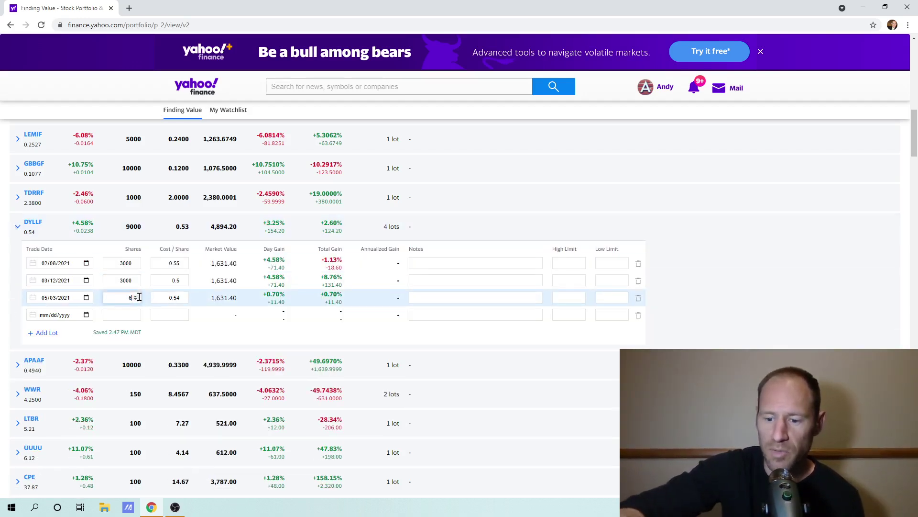
pyautogui.click(8, 245)
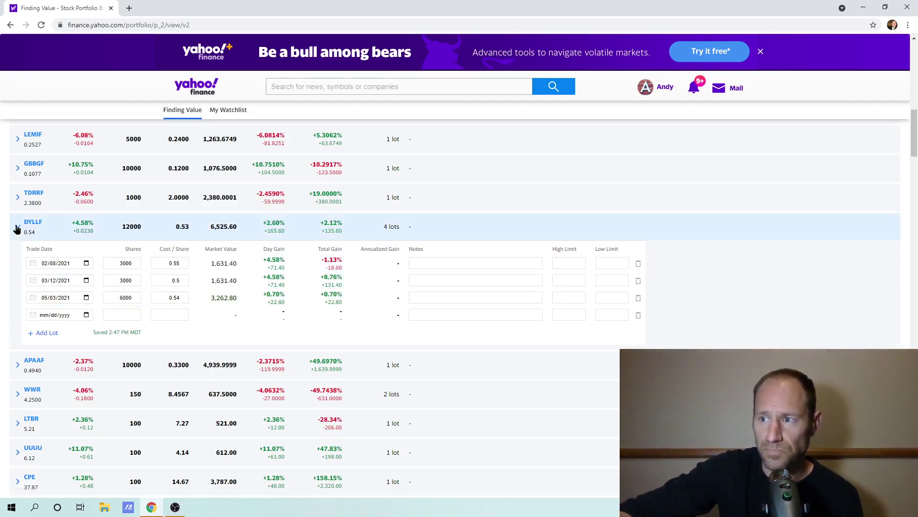
pyautogui.click(17, 228)
pyautogui.scroll(-1, 102, 246)
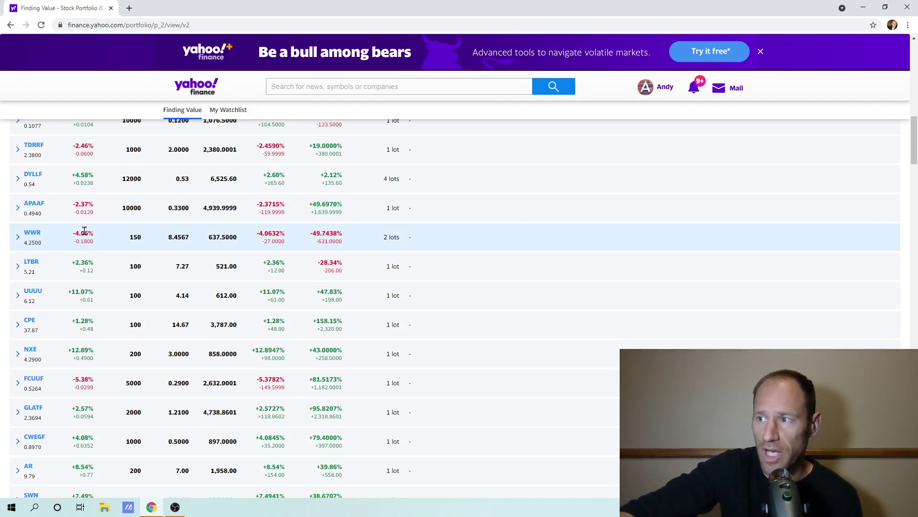
pyautogui.scroll(-1, 84, 231)
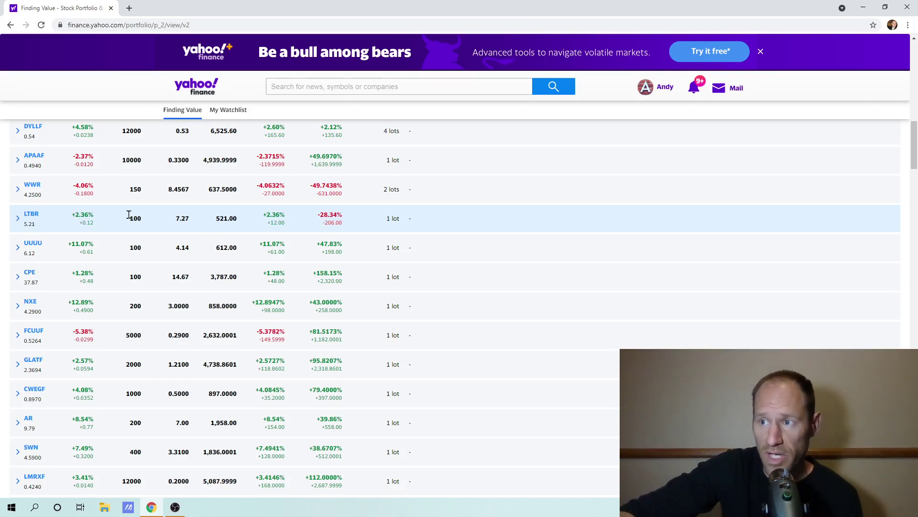
pyautogui.scroll(-1, 130, 219)
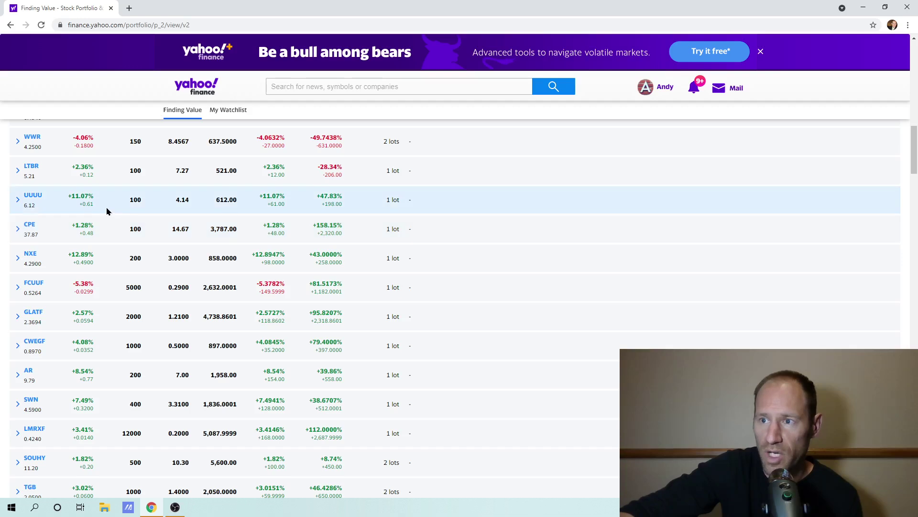
pyautogui.scroll(-1, 108, 215)
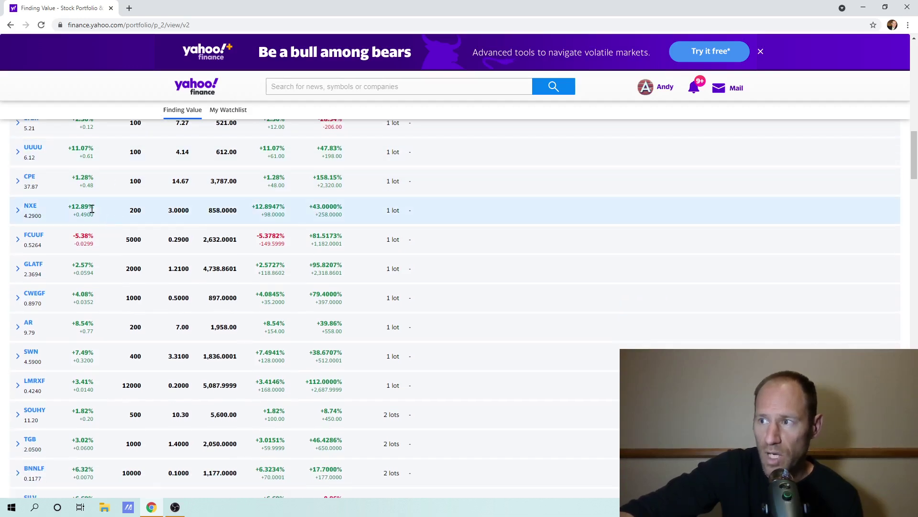
pyautogui.scroll(-1, 92, 207)
pyautogui.scroll(-1, 102, 187)
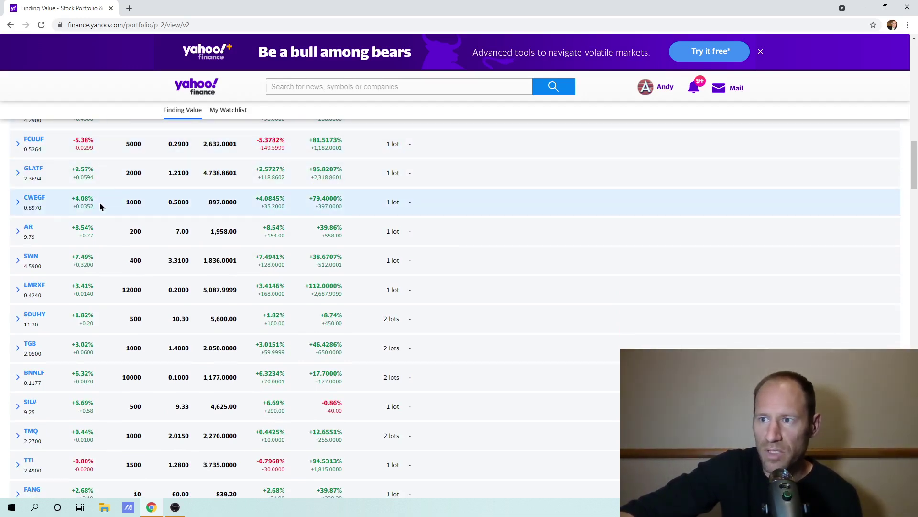
pyautogui.scroll(-1, 128, 206)
pyautogui.scroll(-1, 157, 186)
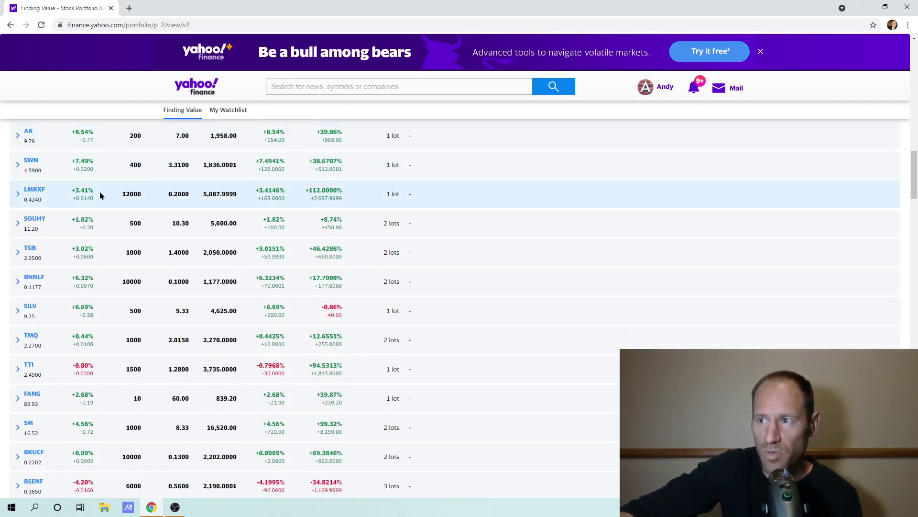
pyautogui.scroll(-1, 100, 195)
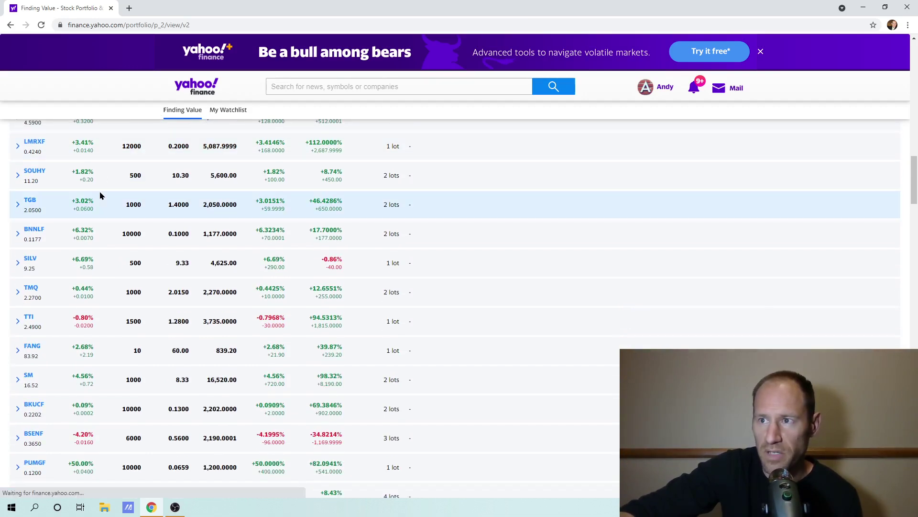
# Add a 05/03/2021 SOUHY lot of 500 shares at 11.2
pyautogui.click(18, 176)
pyautogui.click(87, 229)
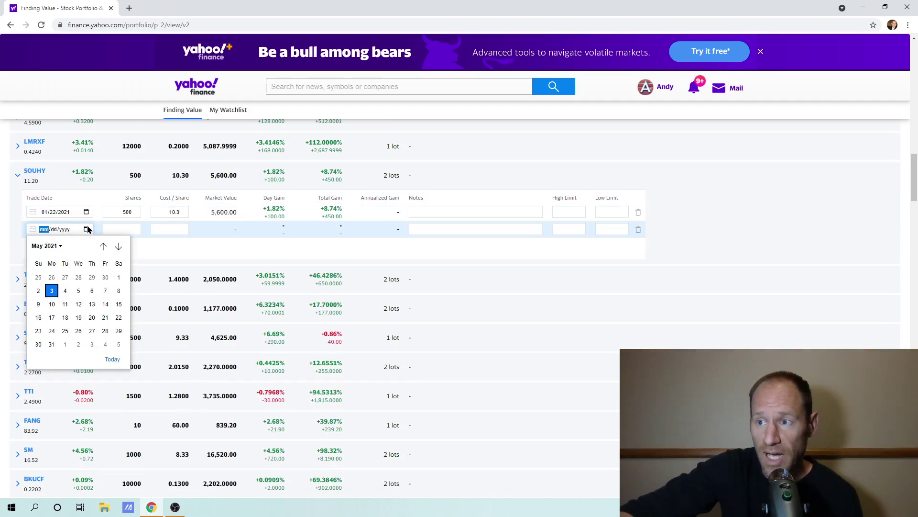
pyautogui.click(52, 290)
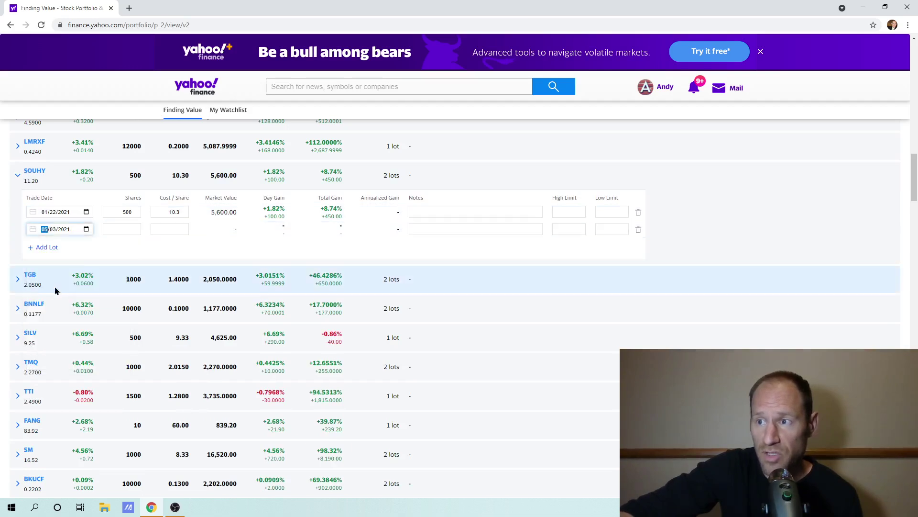
pyautogui.click(172, 228)
pyautogui.write('4.2')
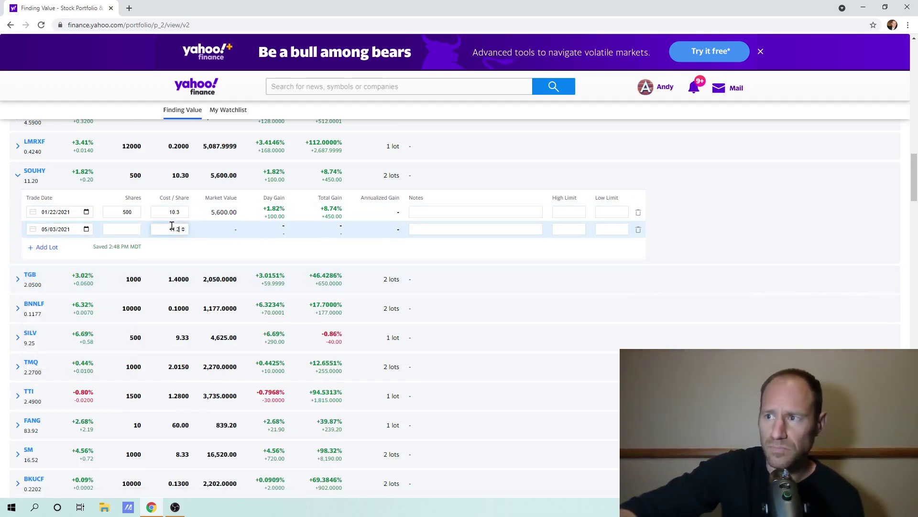
pyautogui.click(129, 229)
pyautogui.write('500')
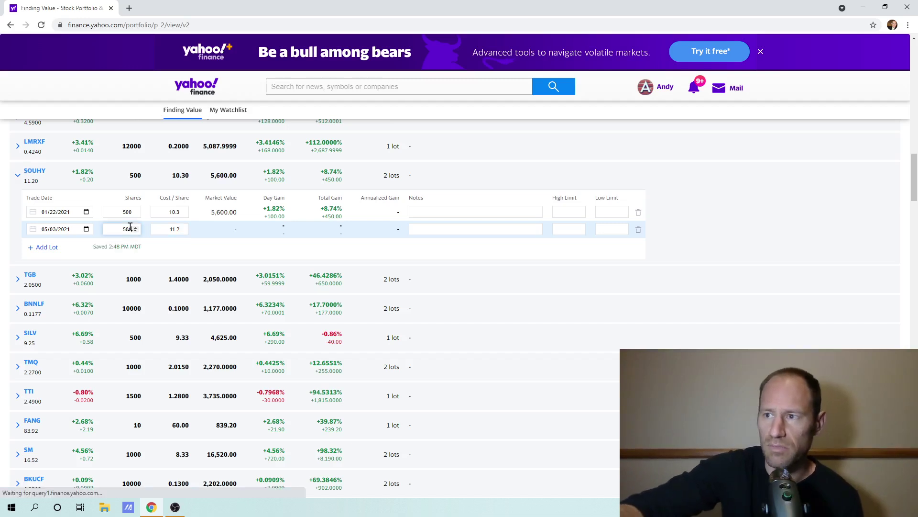
pyautogui.click(18, 176)
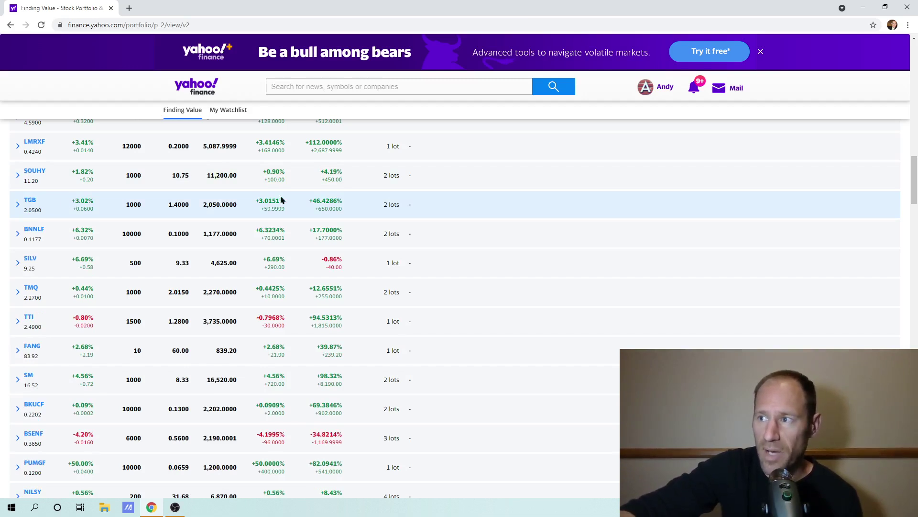
# Add a 05/03/2021 BNNLF lot of 5000 shares at 0.10
pyautogui.scroll(-1, 130, 203)
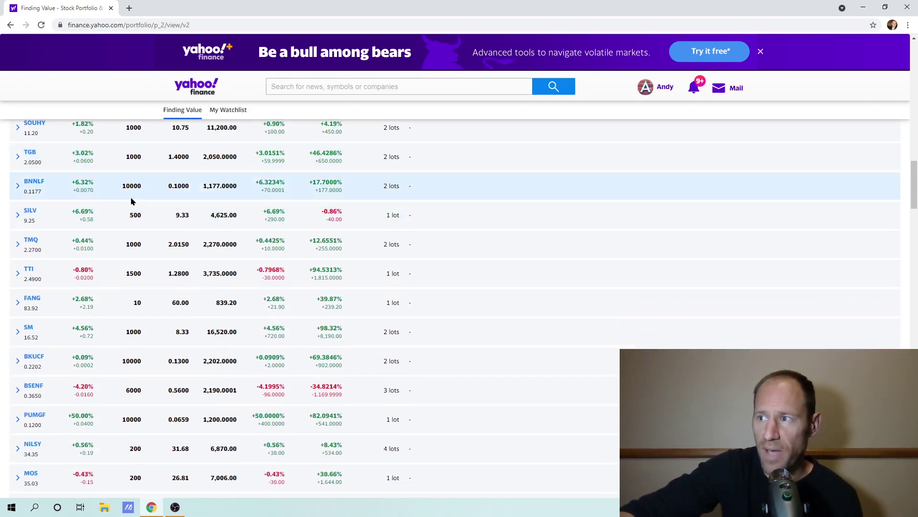
pyautogui.click(17, 186)
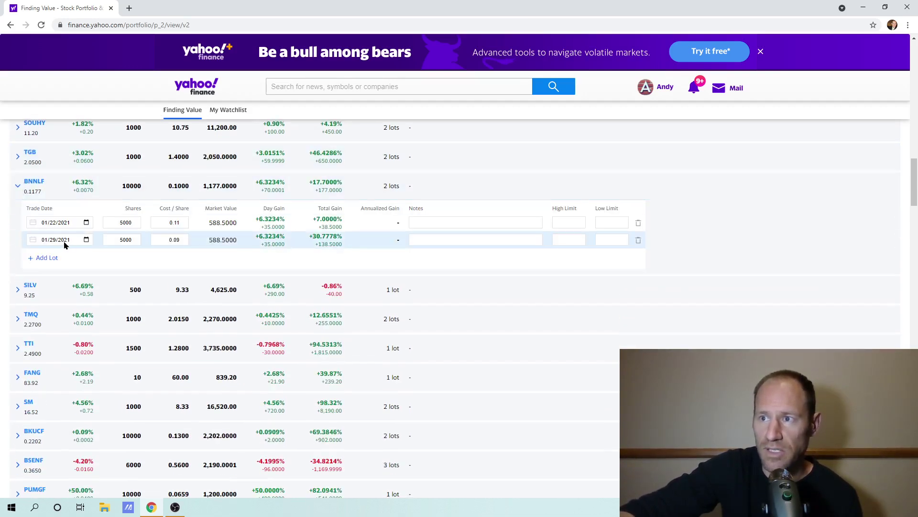
pyautogui.click(26, 259)
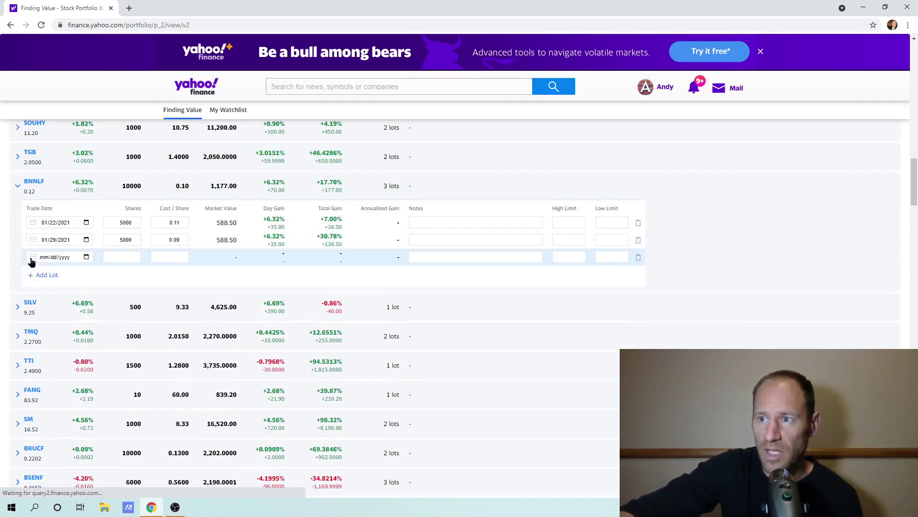
pyautogui.click(78, 258)
pyautogui.click(51, 318)
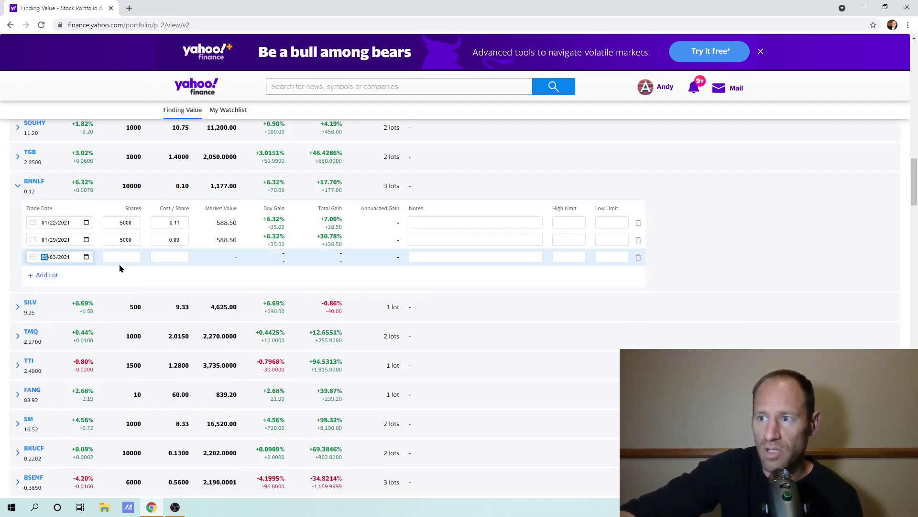
pyautogui.click(121, 256)
pyautogui.write('5000')
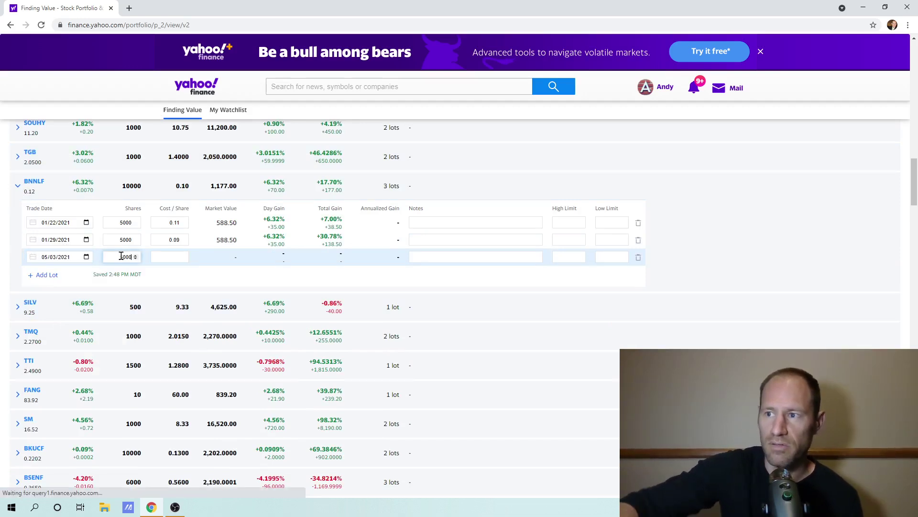
pyautogui.click(165, 259)
pyautogui.write('0.10')
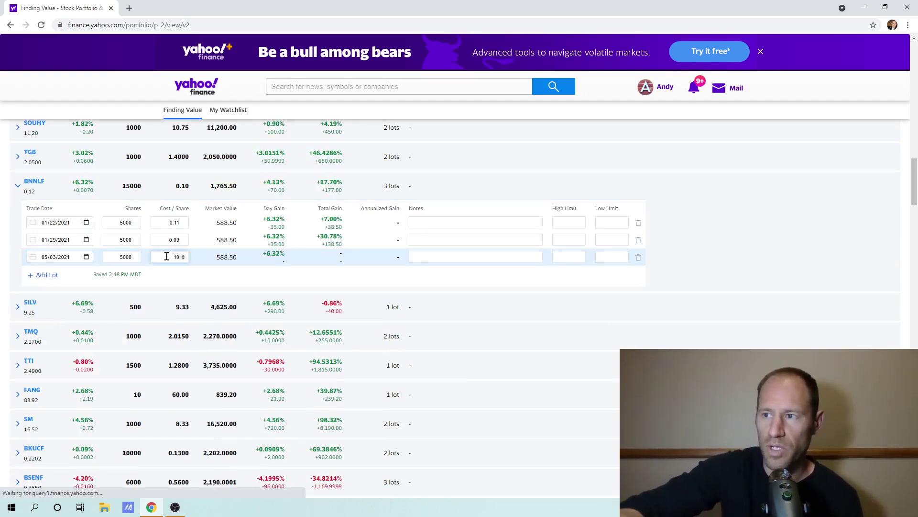
pyautogui.click(14, 216)
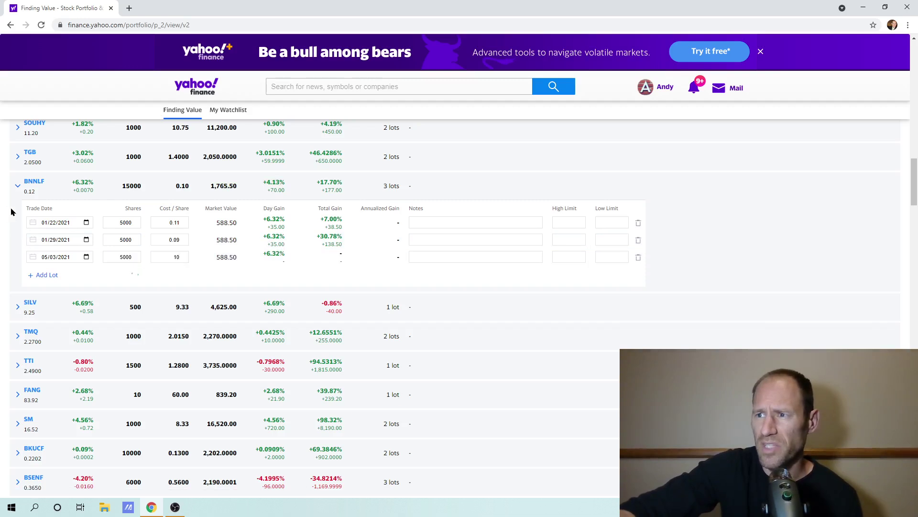
# Correct the new BNNLF lot's cost per share to 0.1
pyautogui.doubleClick(178, 257)
pyautogui.write('.1')
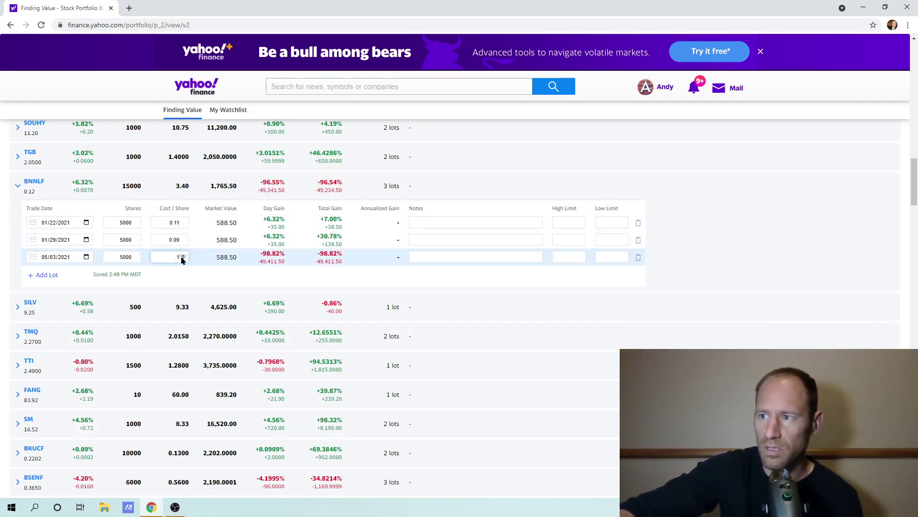
pyautogui.click(13, 220)
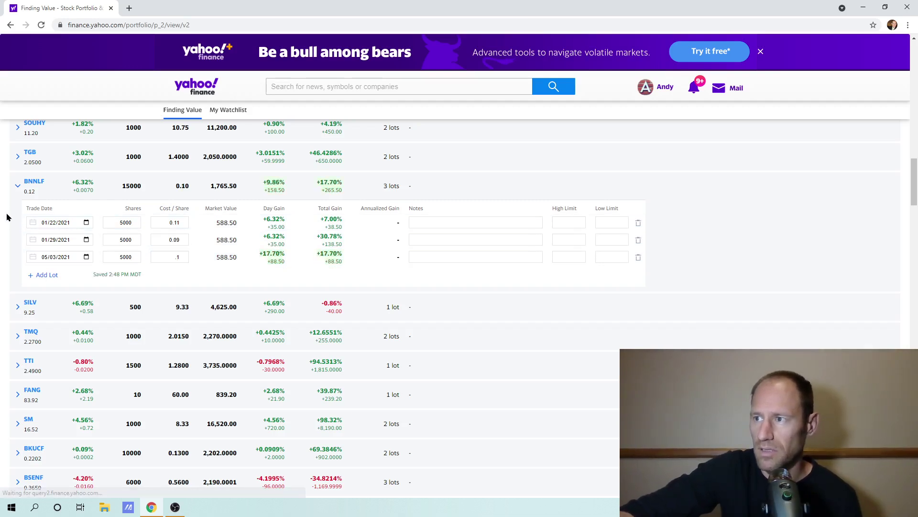
# Collapse BNNLF and expand BSENF further down to show its three lots
pyautogui.click(17, 187)
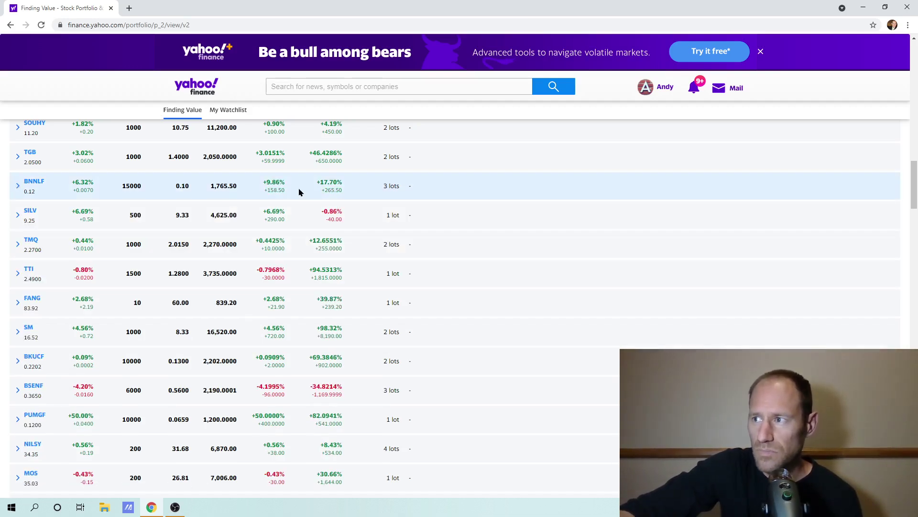
pyautogui.scroll(-1, 62, 197)
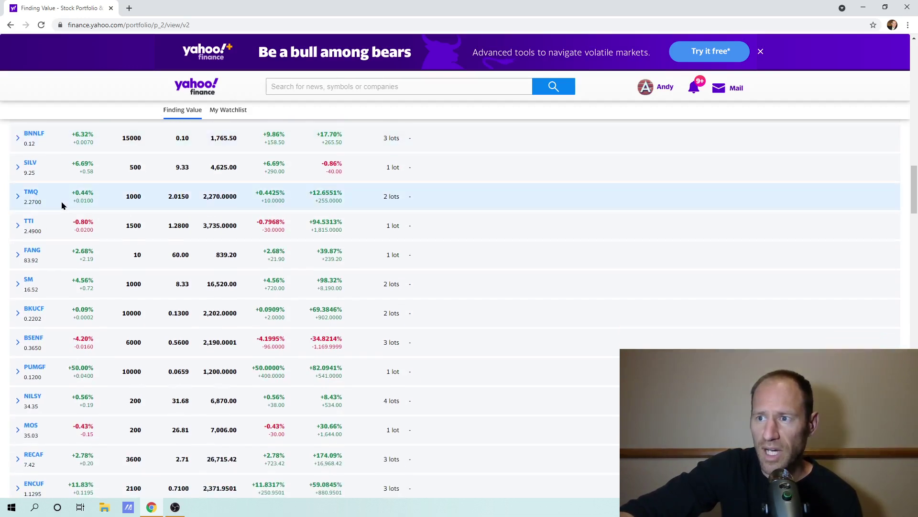
pyautogui.scroll(-1, 61, 205)
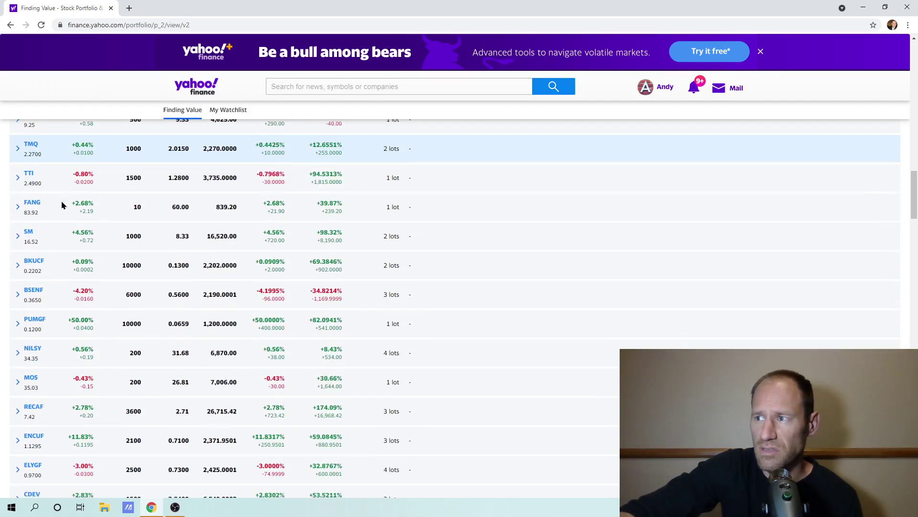
pyautogui.scroll(-1, 68, 230)
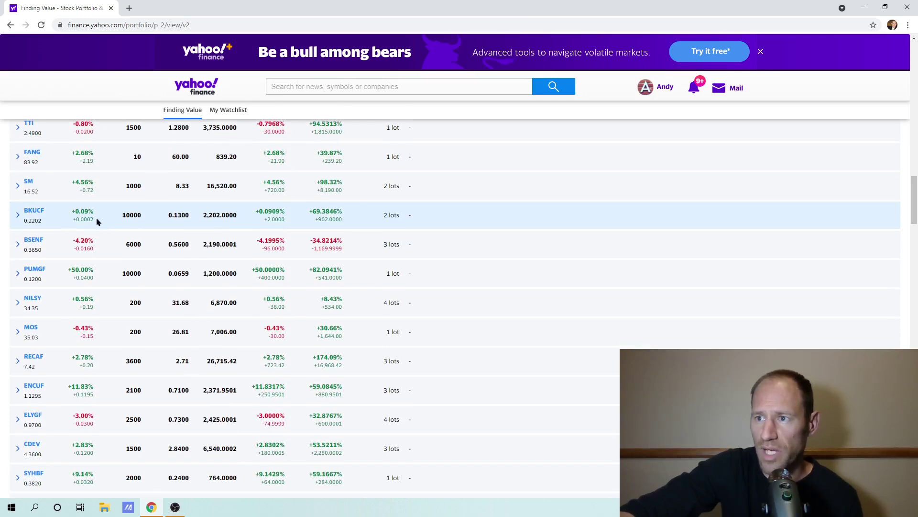
pyautogui.scroll(-1, 66, 201)
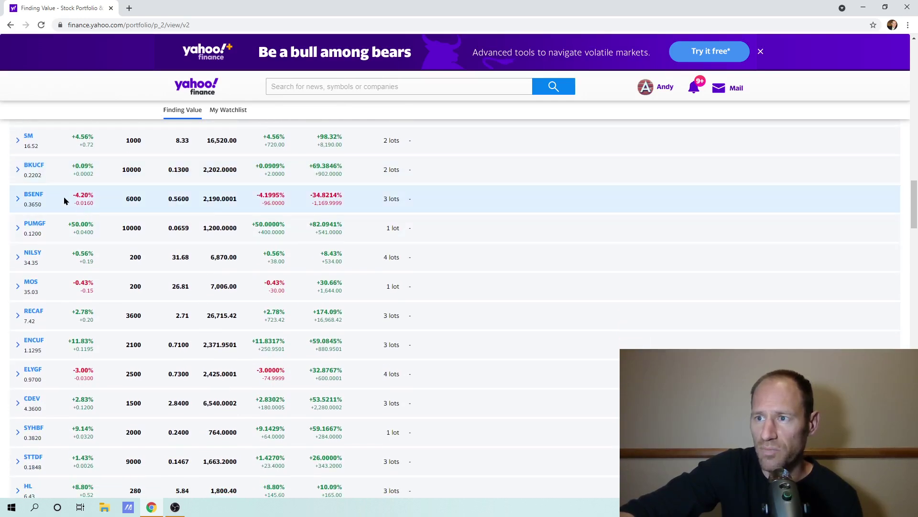
pyautogui.click(18, 201)
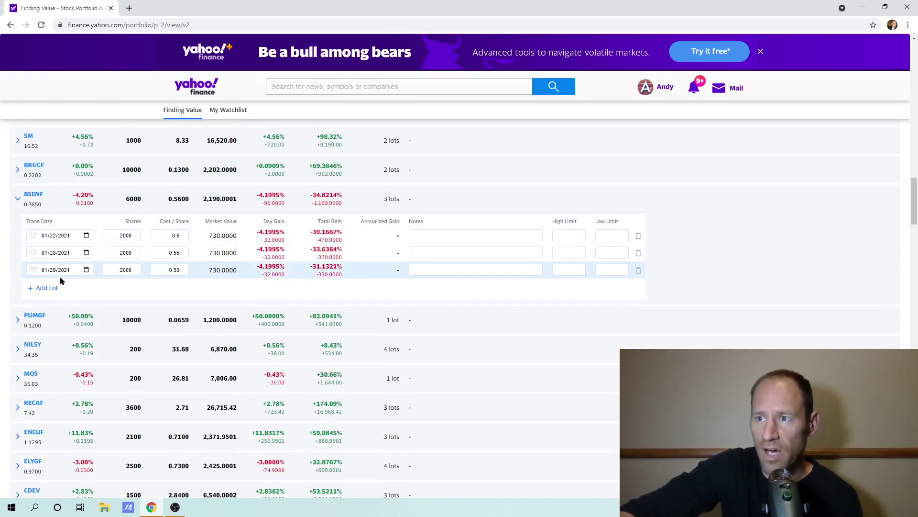
# Add a 05/03/2021 BSENF lot of 2000 shares at 0.37
pyautogui.click(29, 288)
pyautogui.click(85, 288)
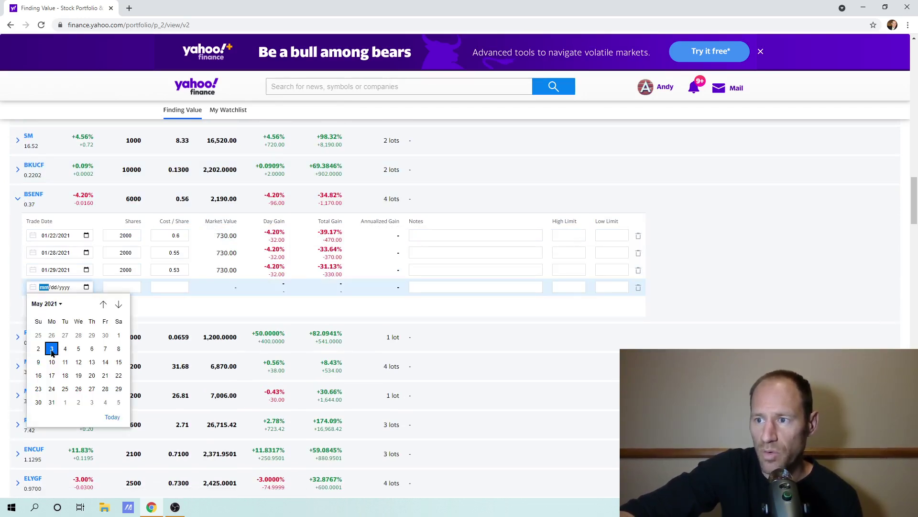
pyautogui.click(52, 349)
pyautogui.click(164, 287)
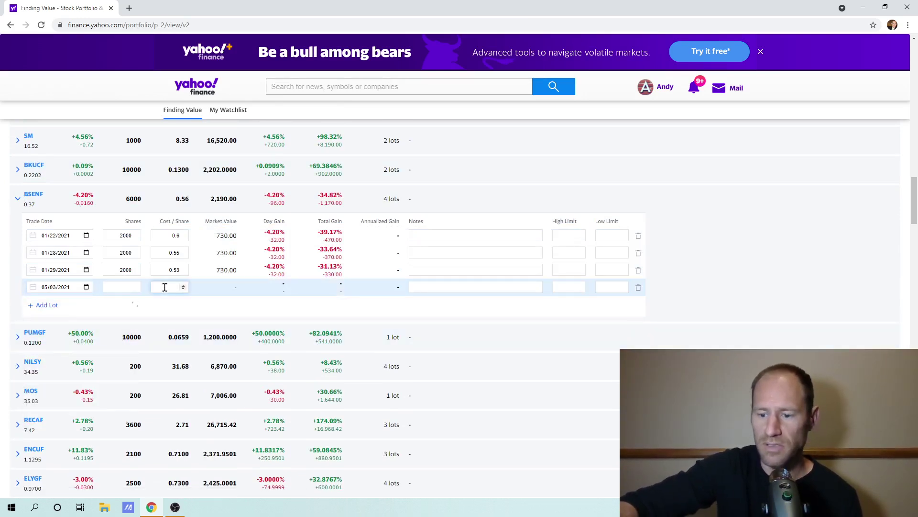
pyautogui.write('.37')
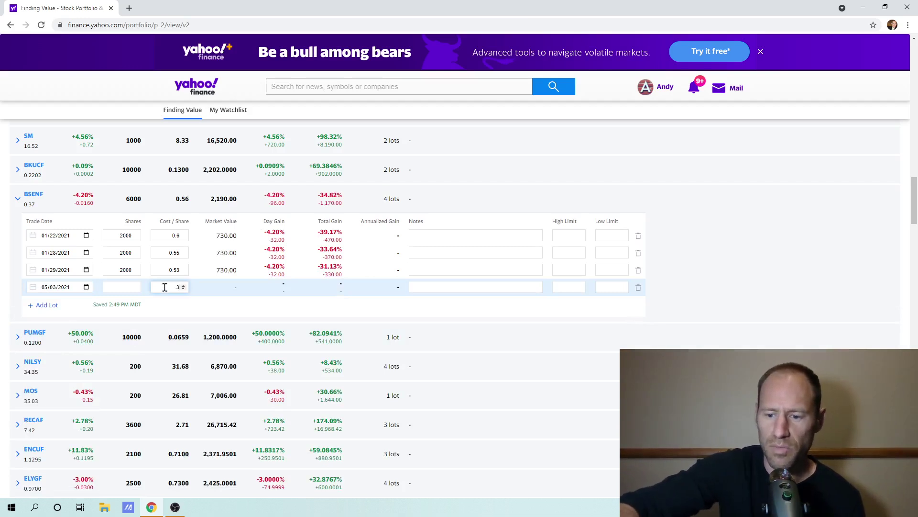
pyautogui.click(118, 285)
pyautogui.write('2000')
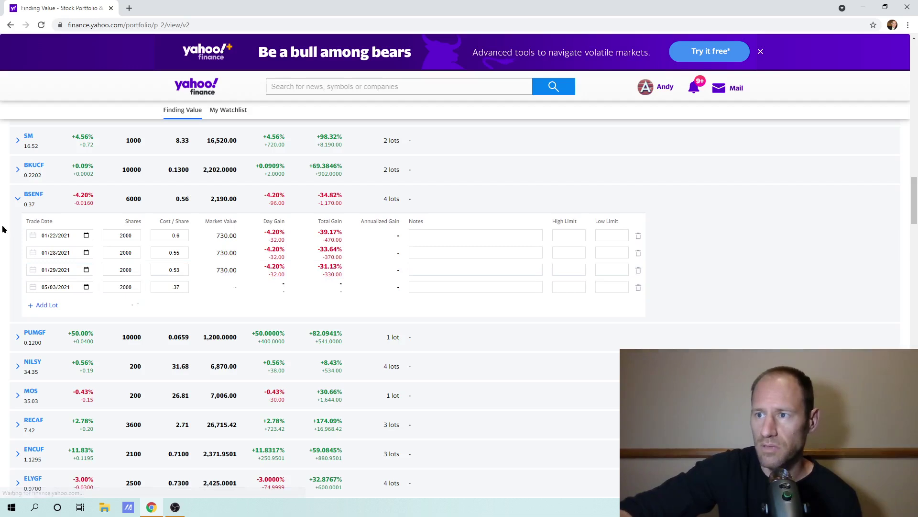
pyautogui.click(18, 199)
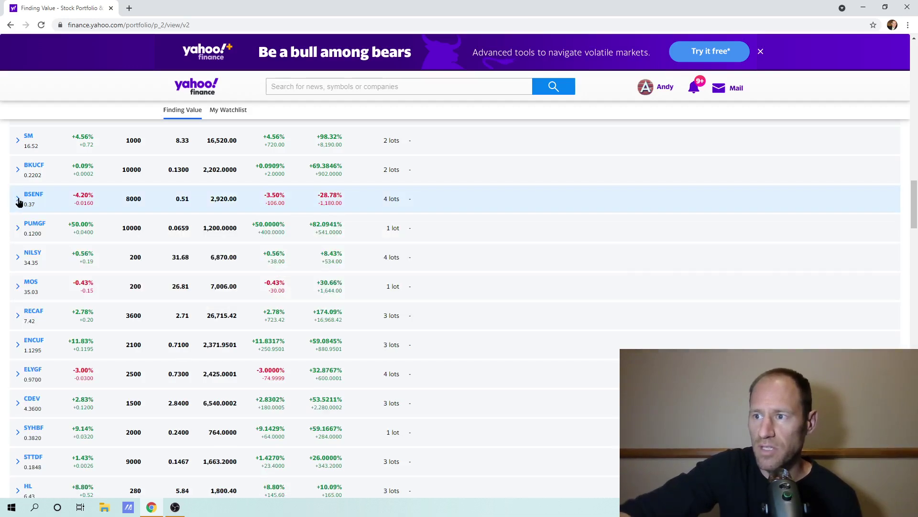
# Scroll down the holdings table to the TEUTF holding near the bottom
pyautogui.scroll(-1, 29, 251)
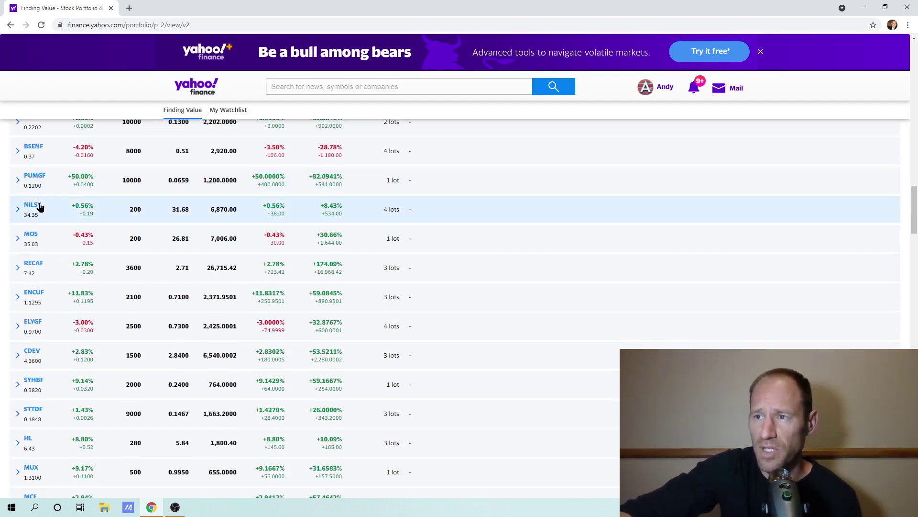
pyautogui.scroll(-1, 38, 206)
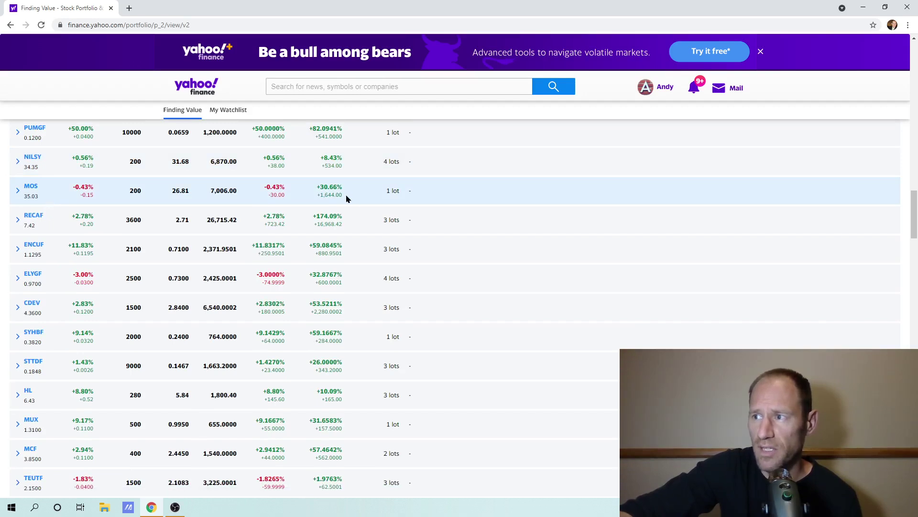
pyautogui.scroll(-1, 344, 207)
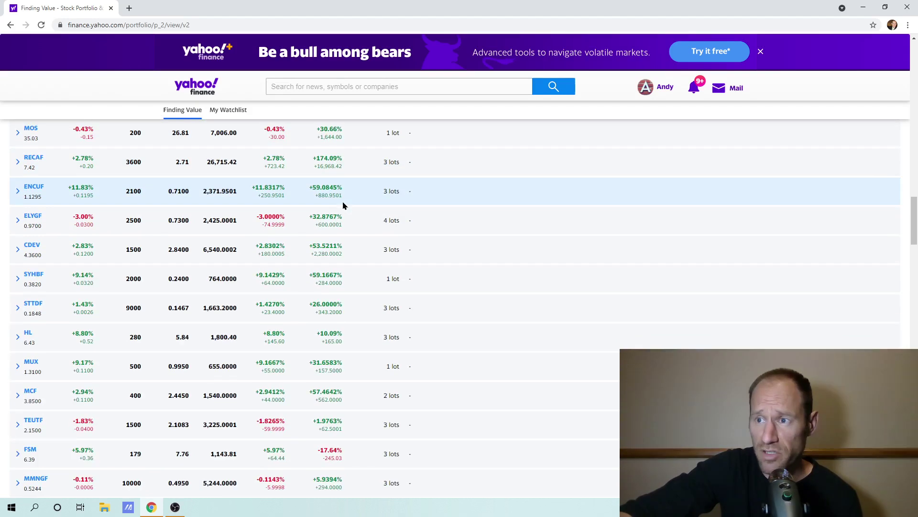
pyautogui.scroll(-1, 343, 206)
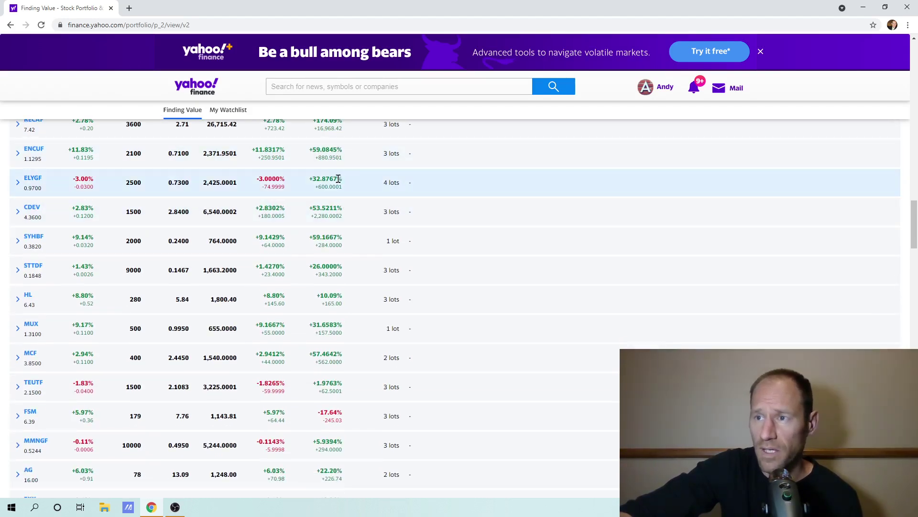
pyautogui.scroll(-1, 339, 226)
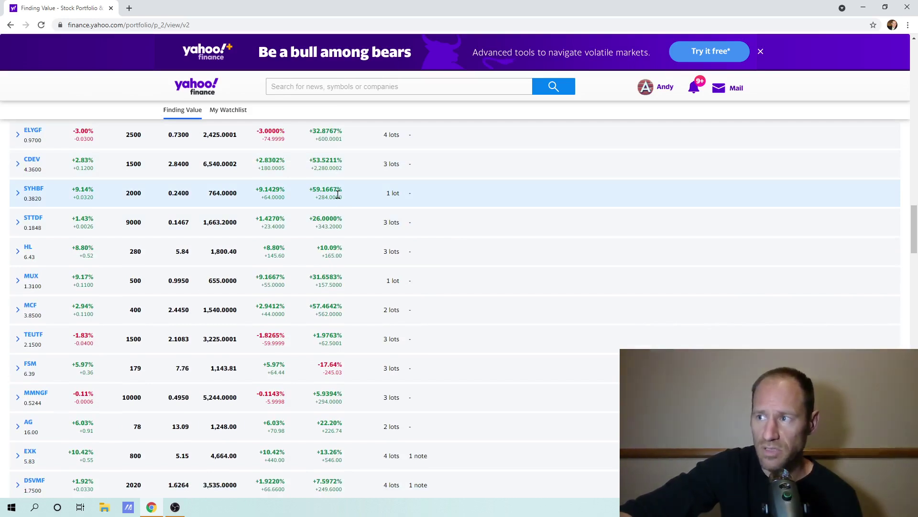
pyautogui.scroll(-2, 339, 211)
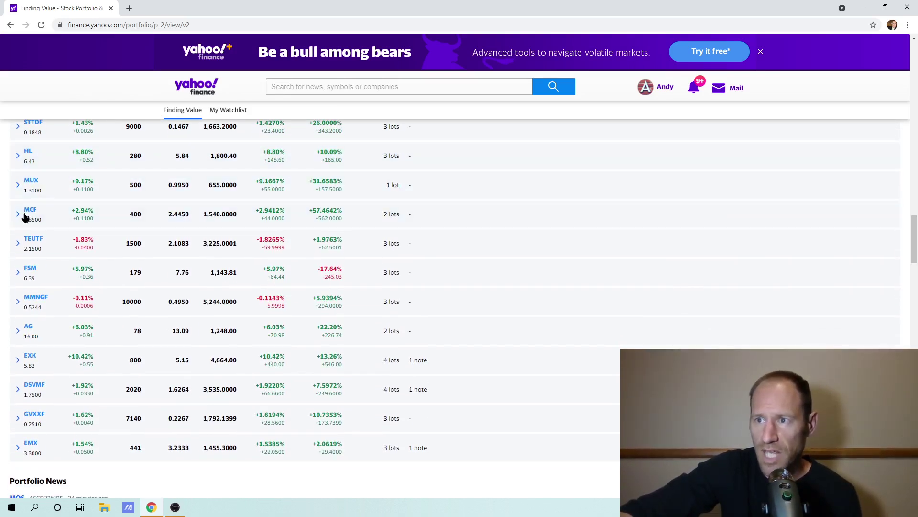
pyautogui.scroll(-1, 316, 218)
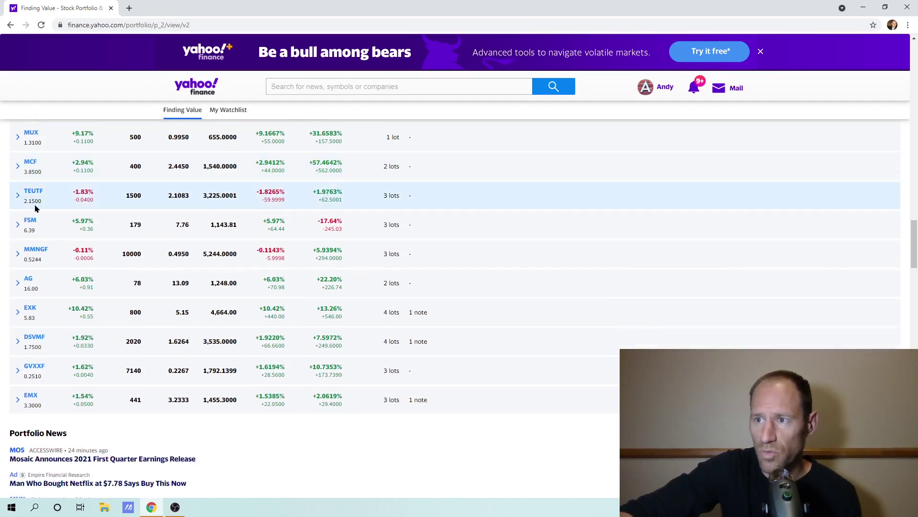
# Add a 05/03/2021 TEUTF lot of 500 shares at 2.1 per share
pyautogui.click(15, 199)
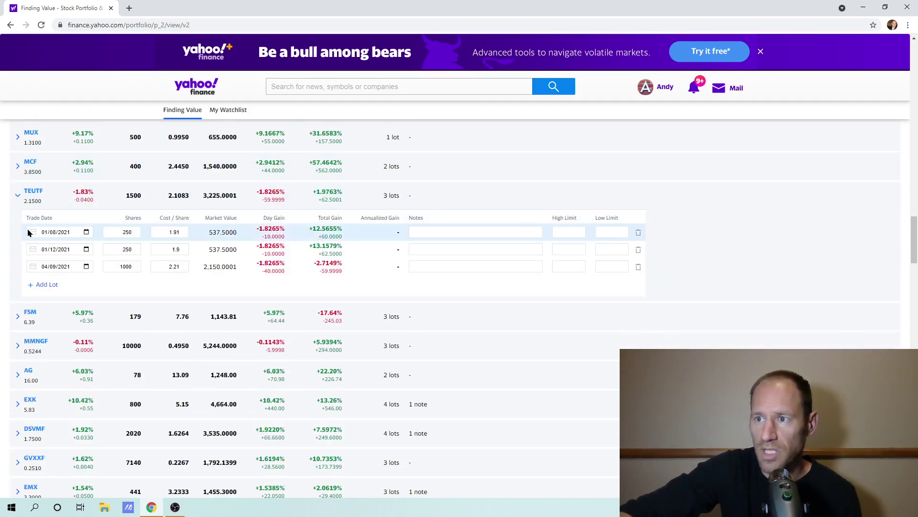
pyautogui.click(57, 286)
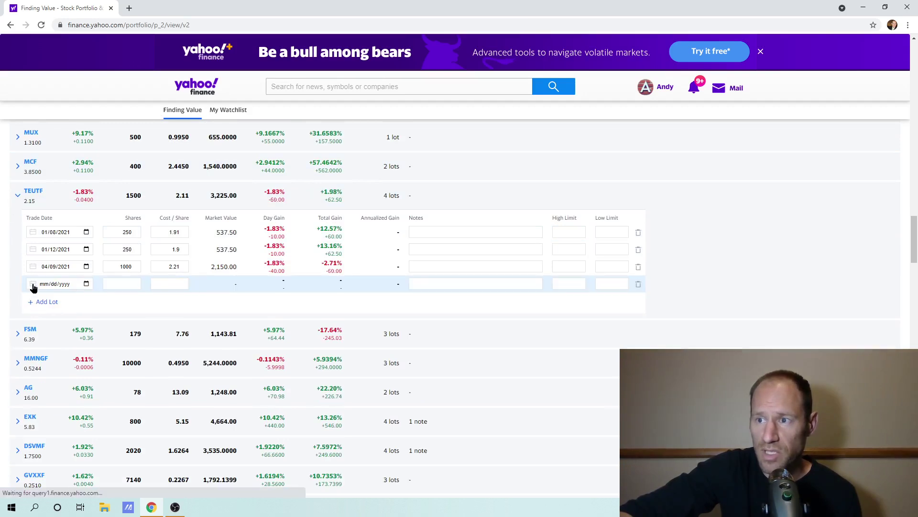
pyautogui.click(86, 283)
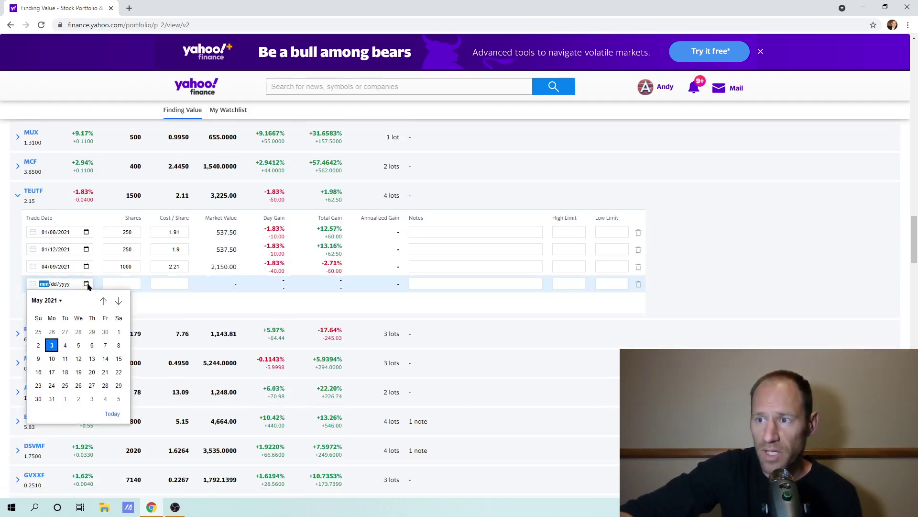
pyautogui.click(52, 344)
pyautogui.click(120, 282)
pyautogui.write('500')
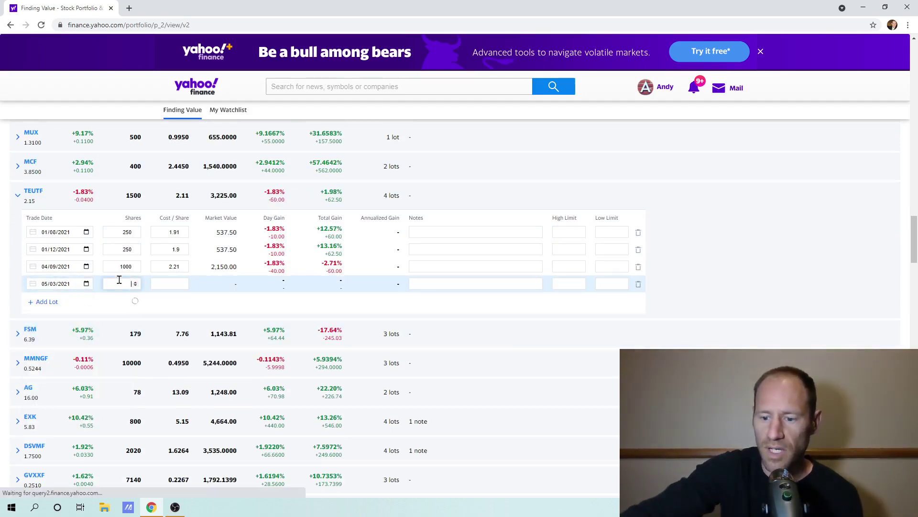
pyautogui.click(162, 283)
pyautogui.write('2.11')
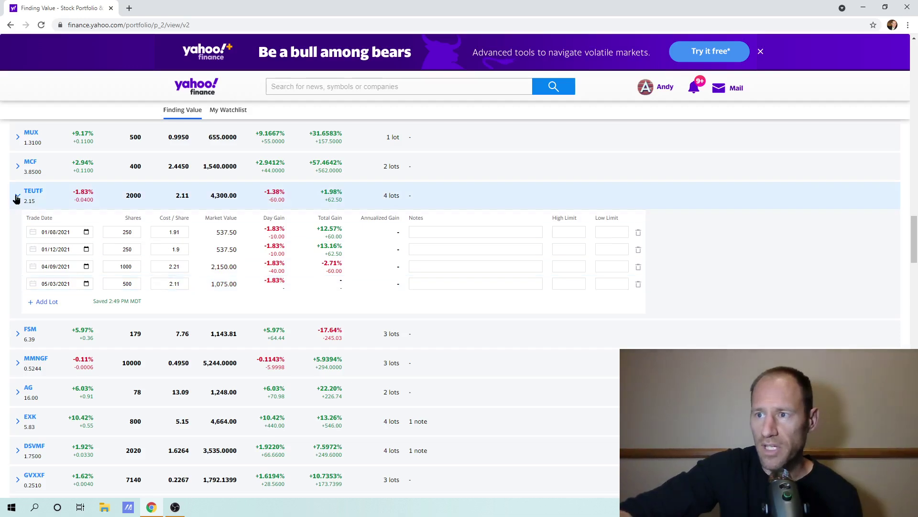
pyautogui.click(18, 195)
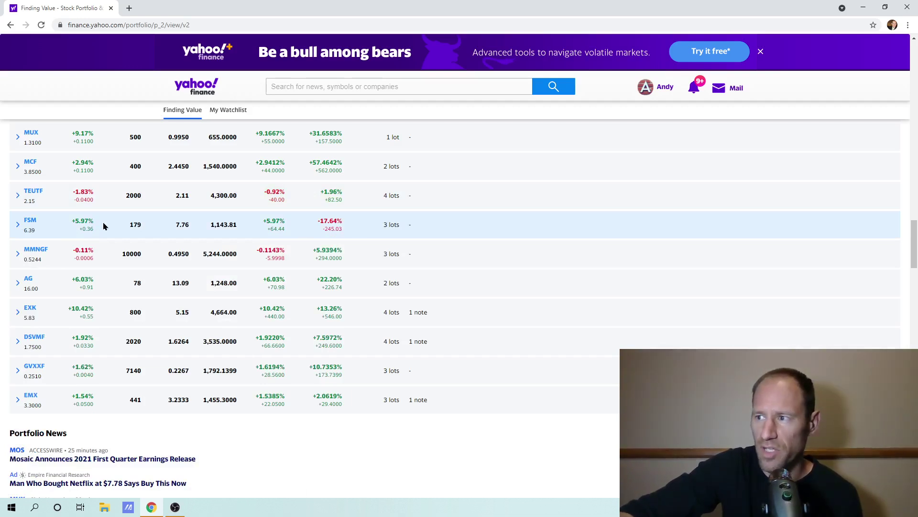
pyautogui.scroll(-1, 104, 226)
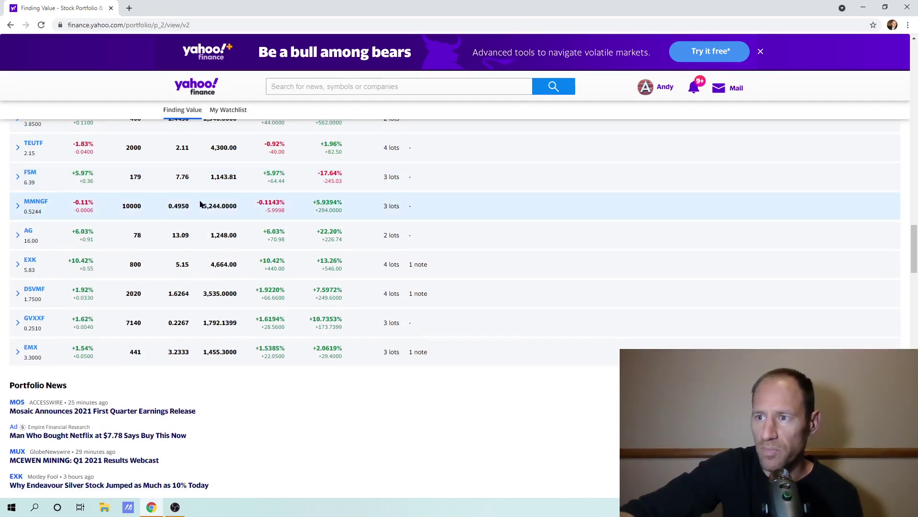
pyautogui.scroll(-1, 200, 204)
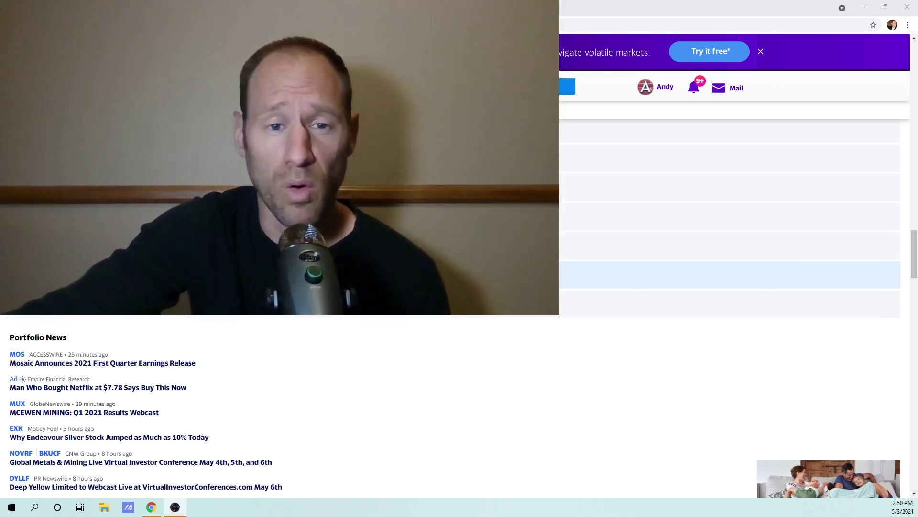
# Scroll back up to the top of the holdings table, showing COPX and REMX
pyautogui.scroll(5, 110, 325)
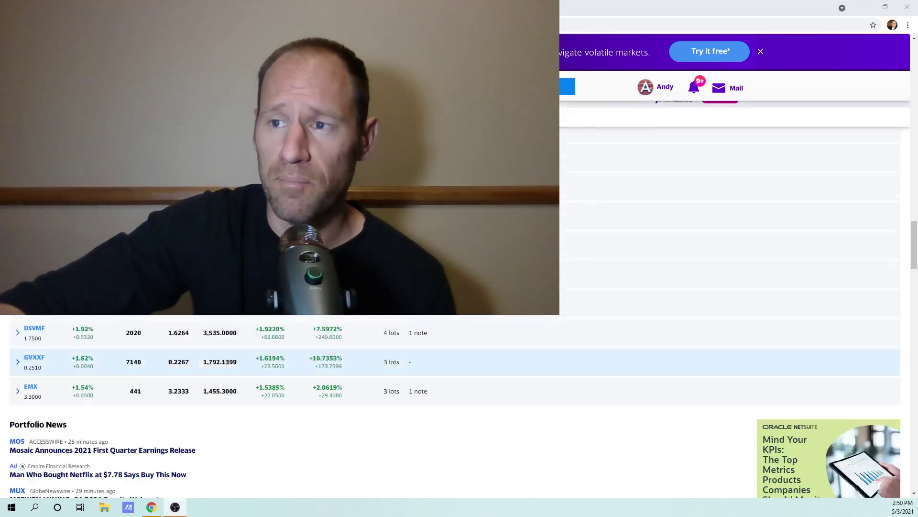
pyautogui.scroll(10, 110, 325)
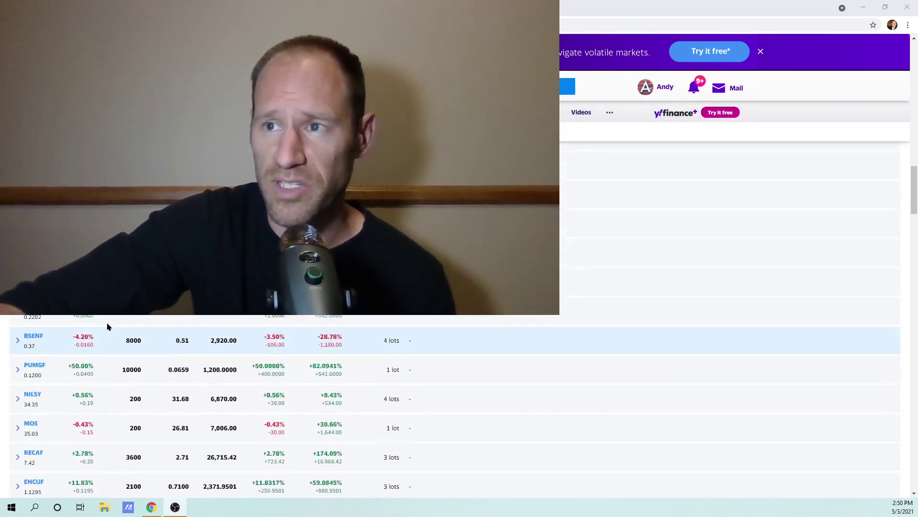
pyautogui.scroll(5, 106, 326)
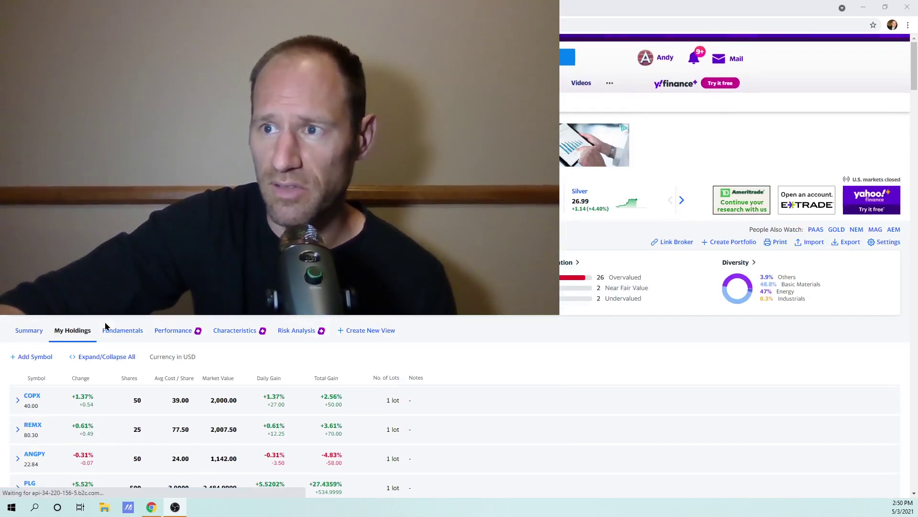